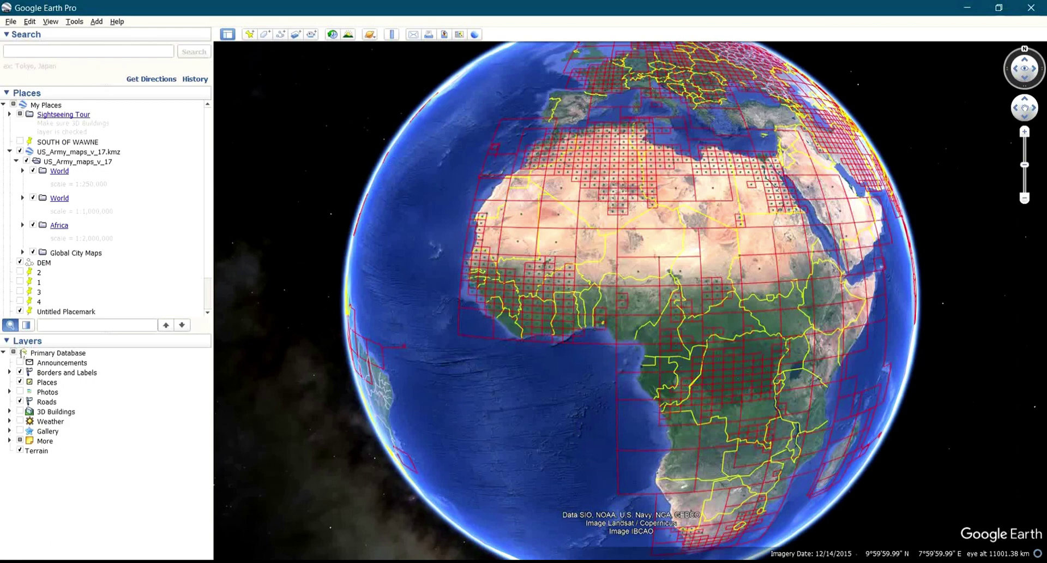
Step: Collapse and re-expand the Layers section and its Primary Database tree
click(6, 340)
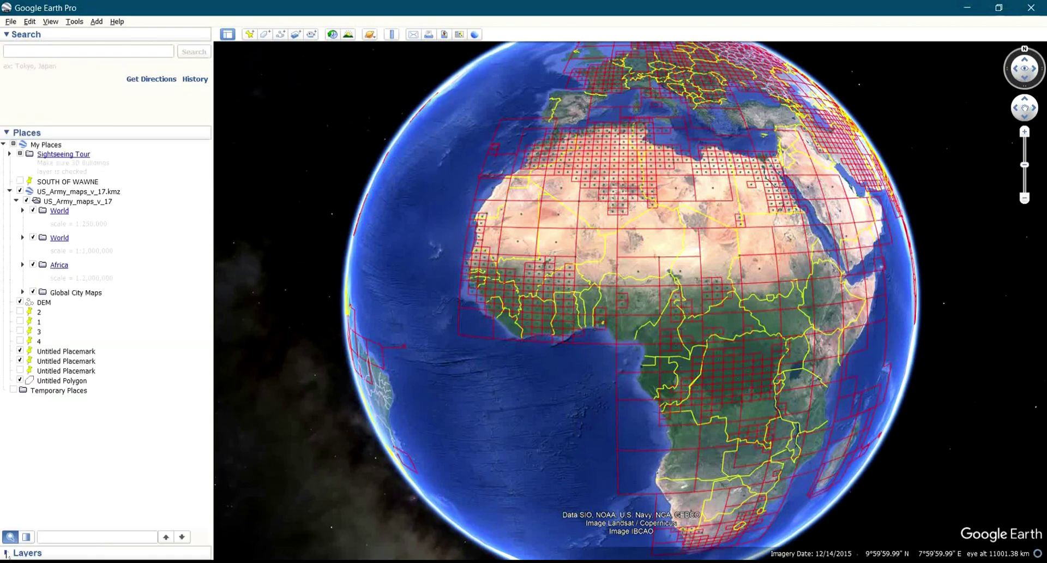
click(8, 554)
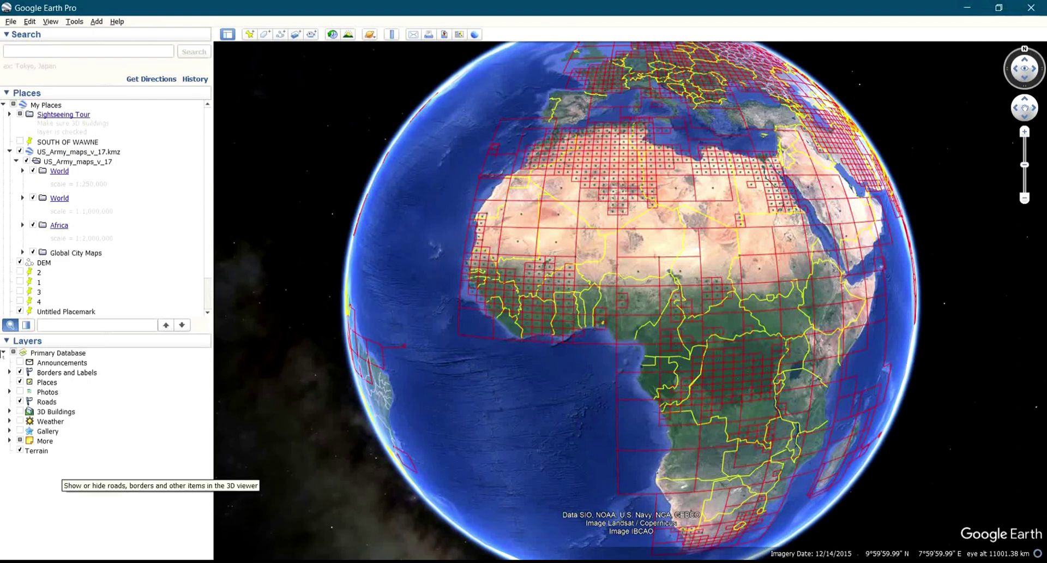
click(3, 353)
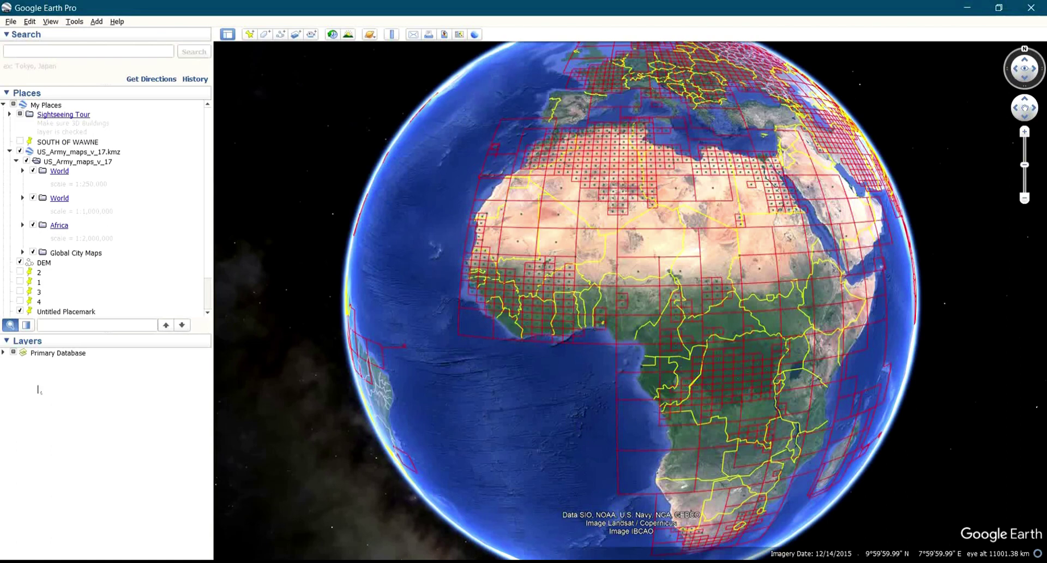
click(3, 352)
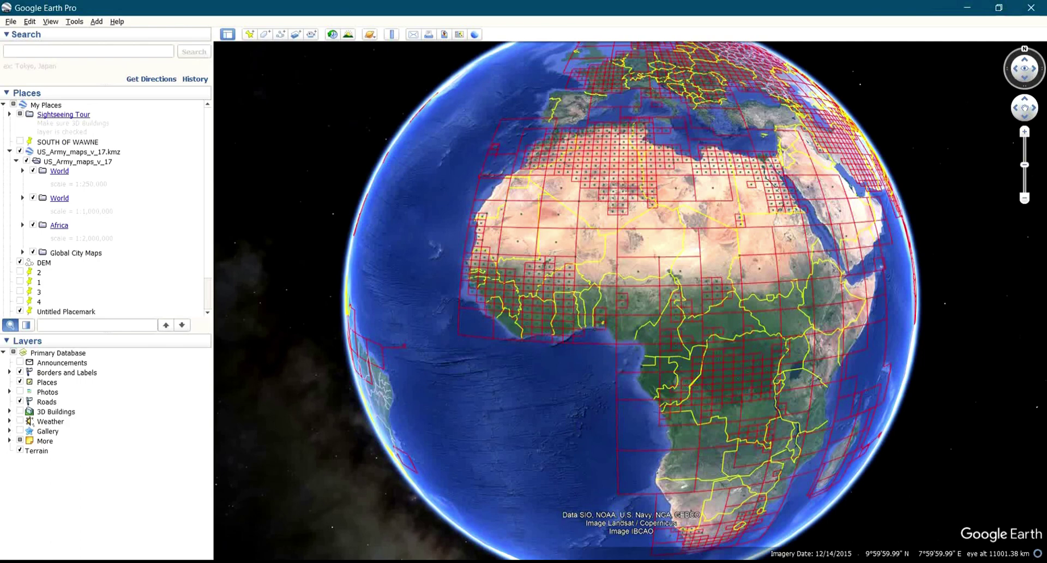
Step: Find UBA, Marina Road, Lagos from the query "uba marina", view the located area and clear the search results
click(117, 51)
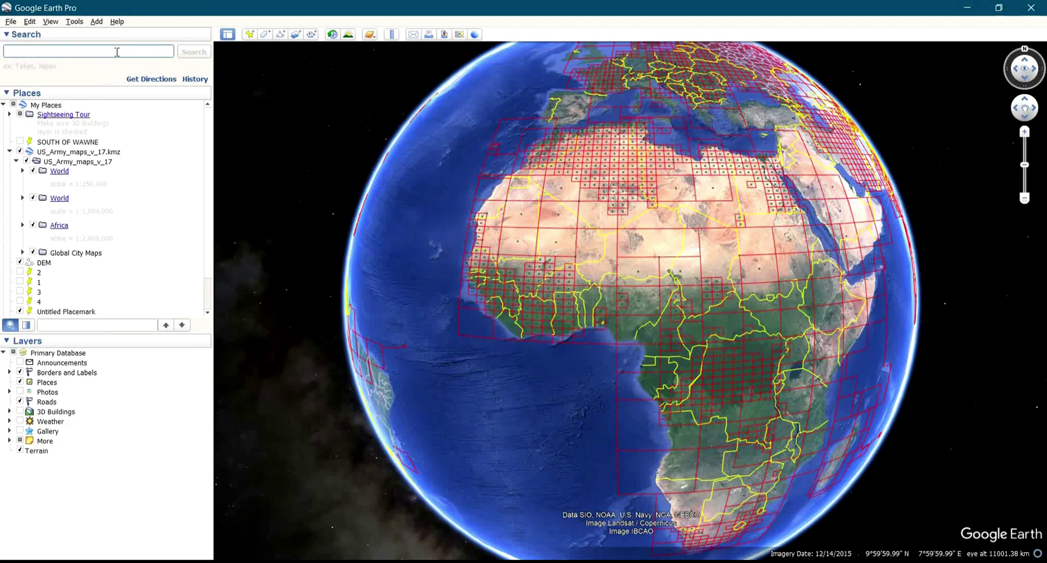
text(uba marina)
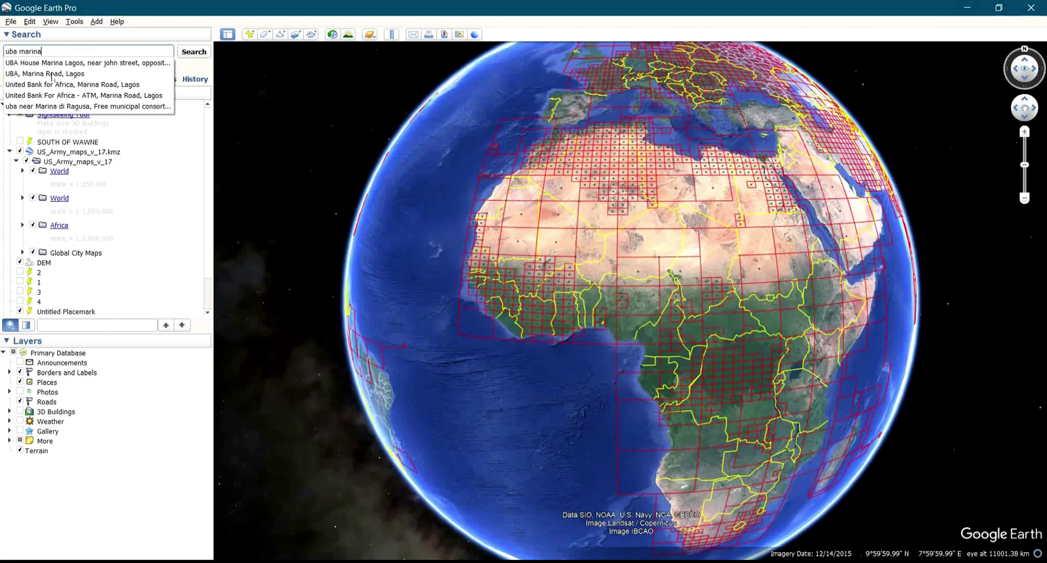
click(51, 77)
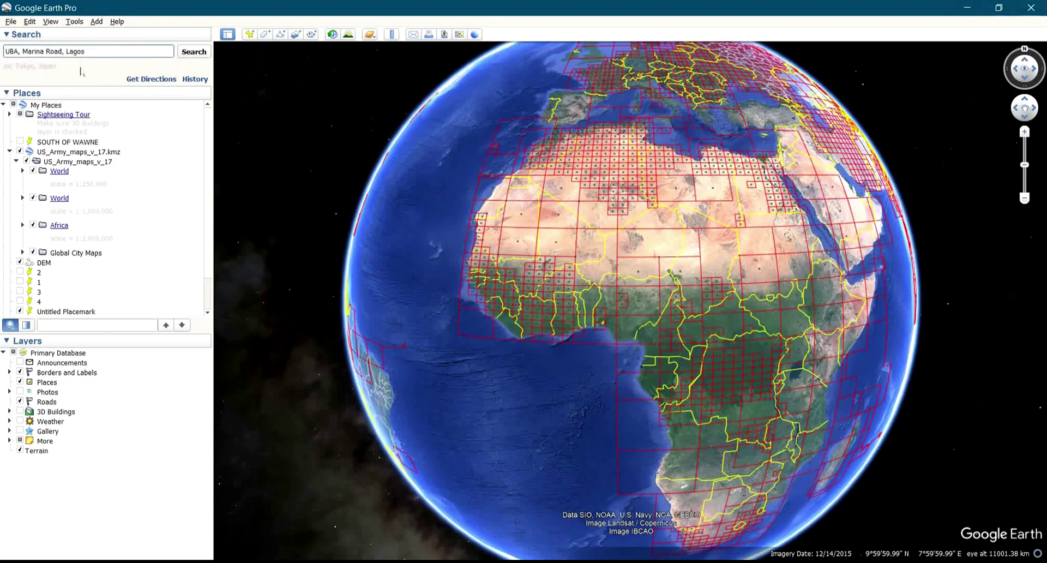
click(192, 53)
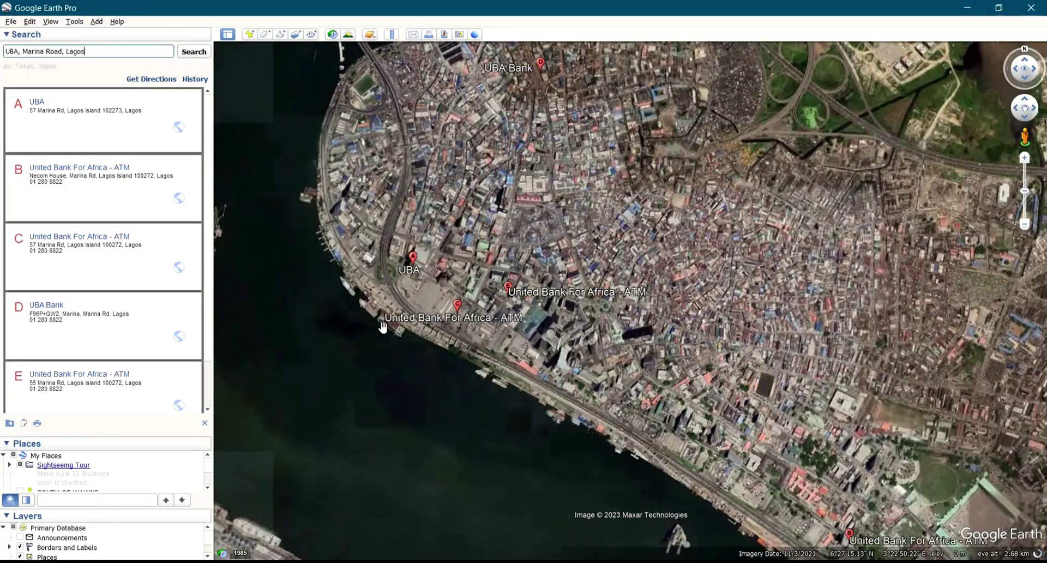
scroll(434, 314, up, 3)
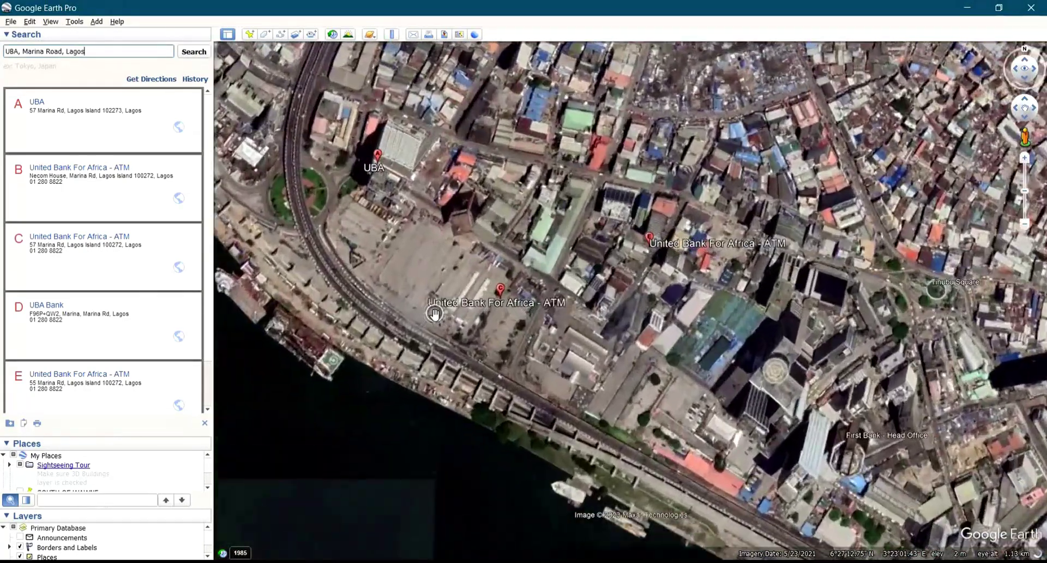
scroll(434, 314, down, 2)
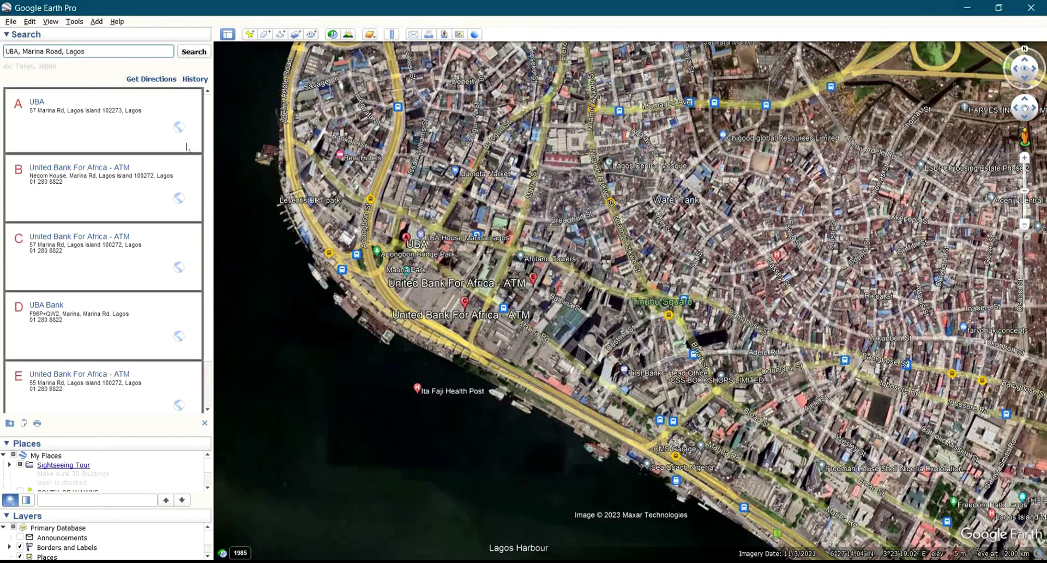
click(204, 424)
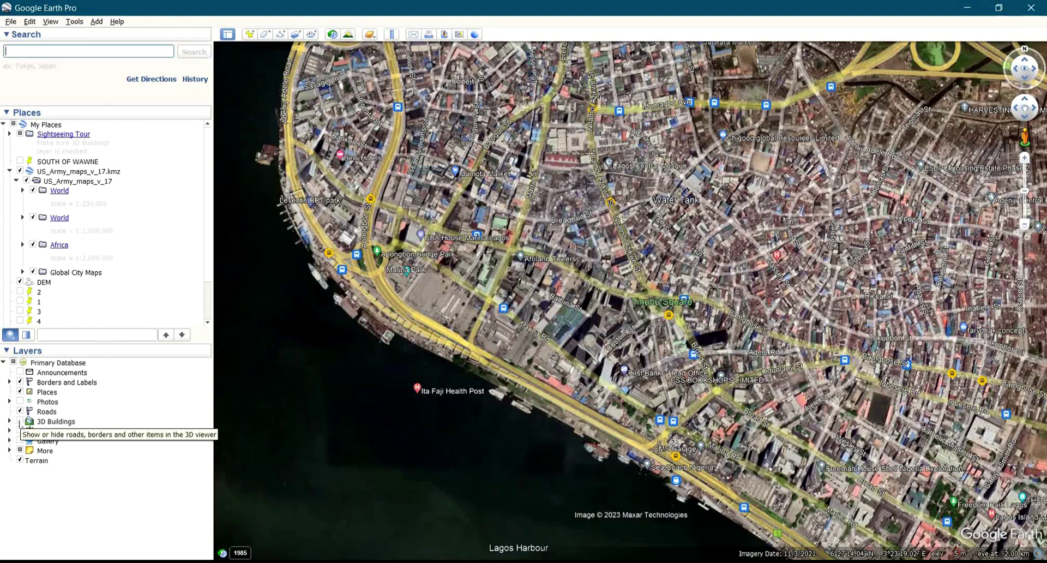
Step: Turn on the 3D Buildings layer and expand its Photorealistic and Trees sublayers
click(20, 421)
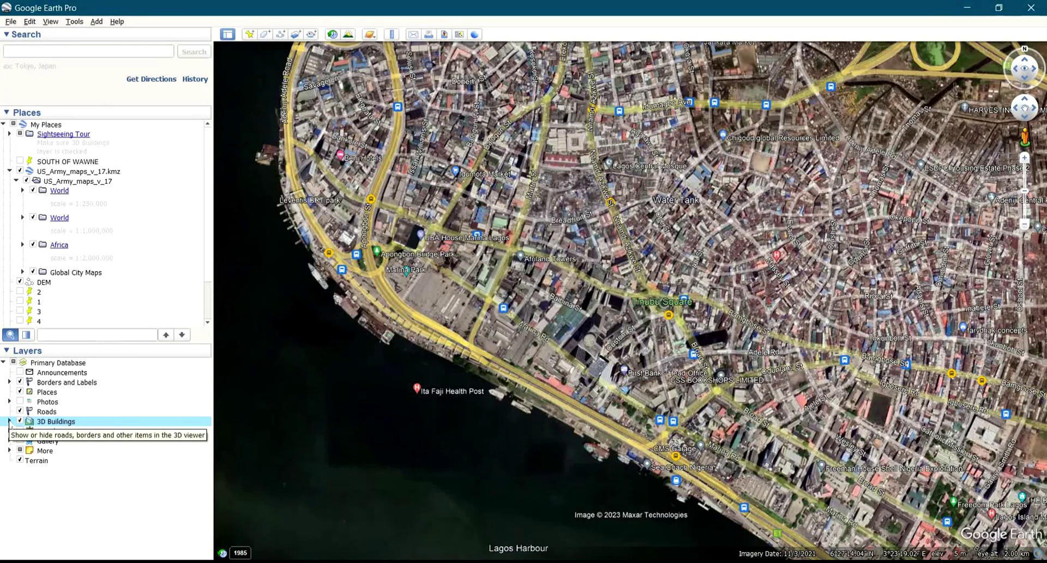
click(9, 421)
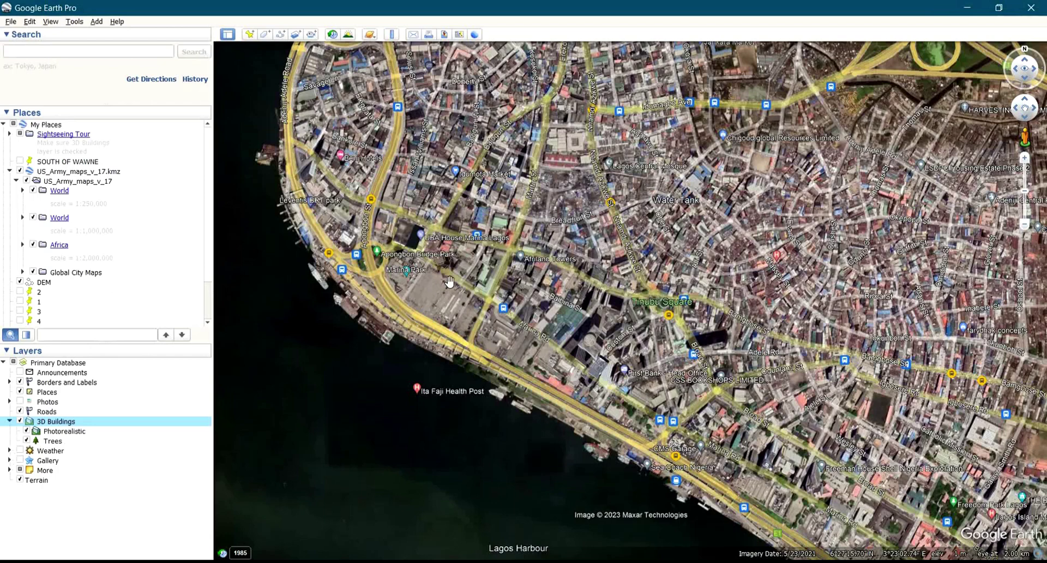
Step: Examine the 3D models of the UBA and Wema Bank towers on Marina Road from above and from tilted, rotated angles
scroll(494, 319, up, 4)
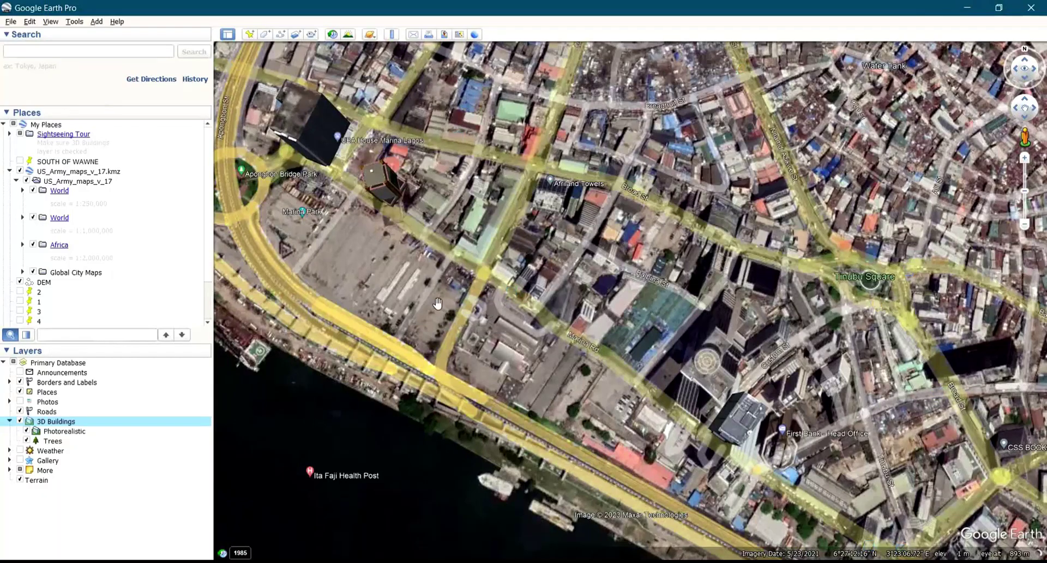
scroll(375, 296, down, 2)
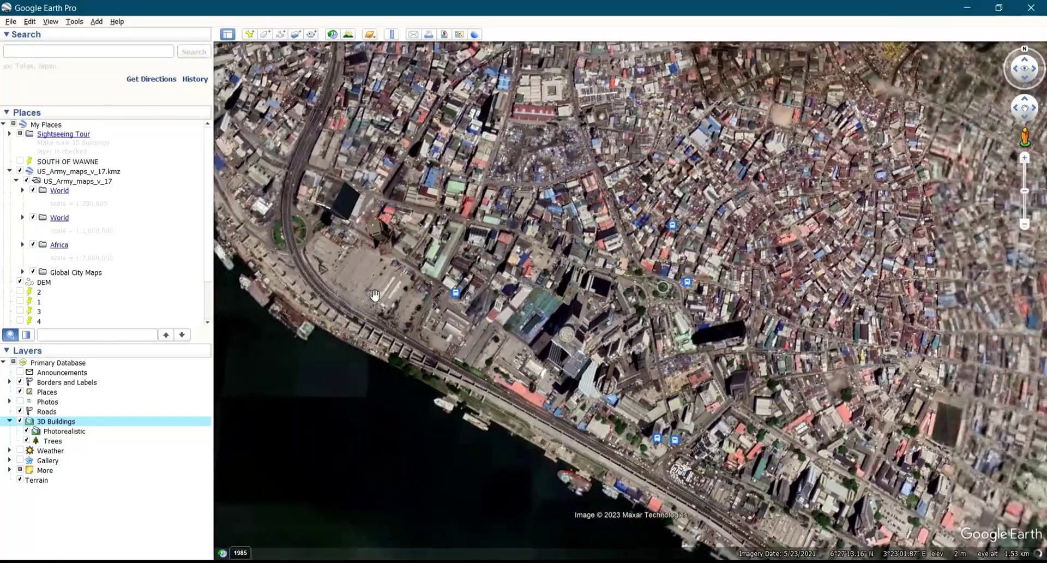
scroll(371, 198, down, 2)
scroll(411, 300, up, 4)
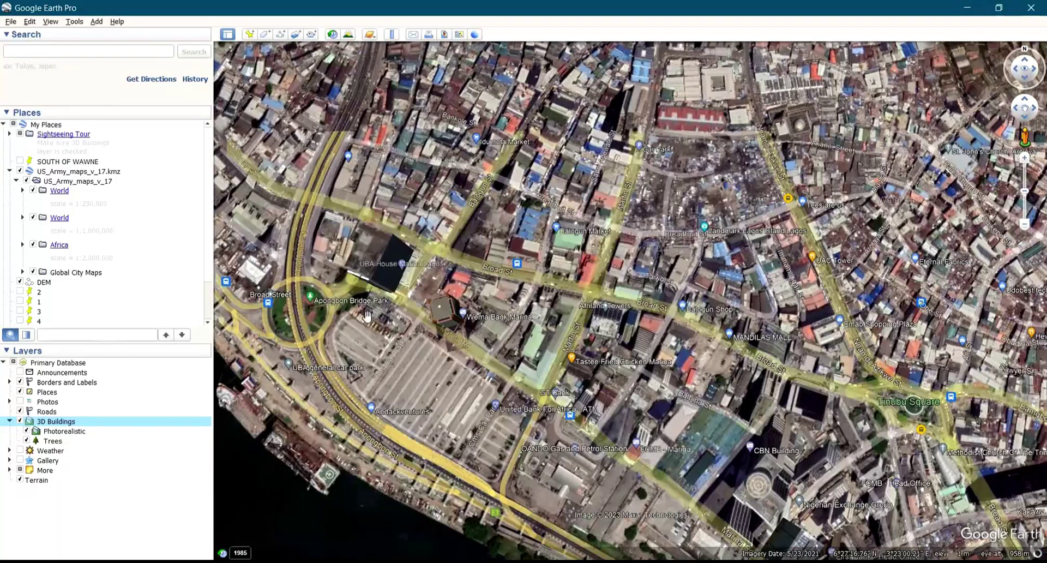
scroll(344, 262, up, 1)
scroll(344, 262, up, 4)
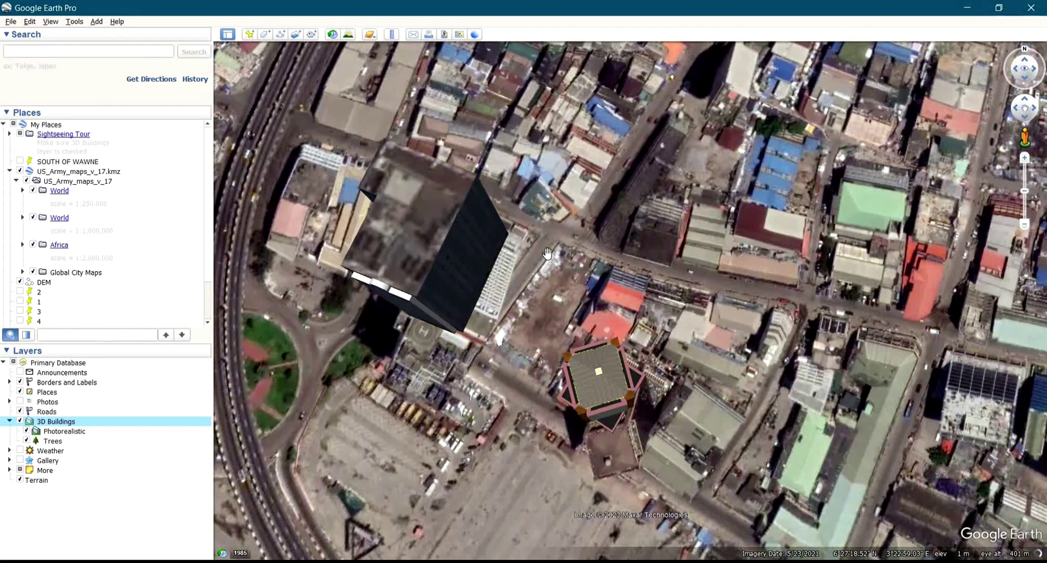
key(Up)
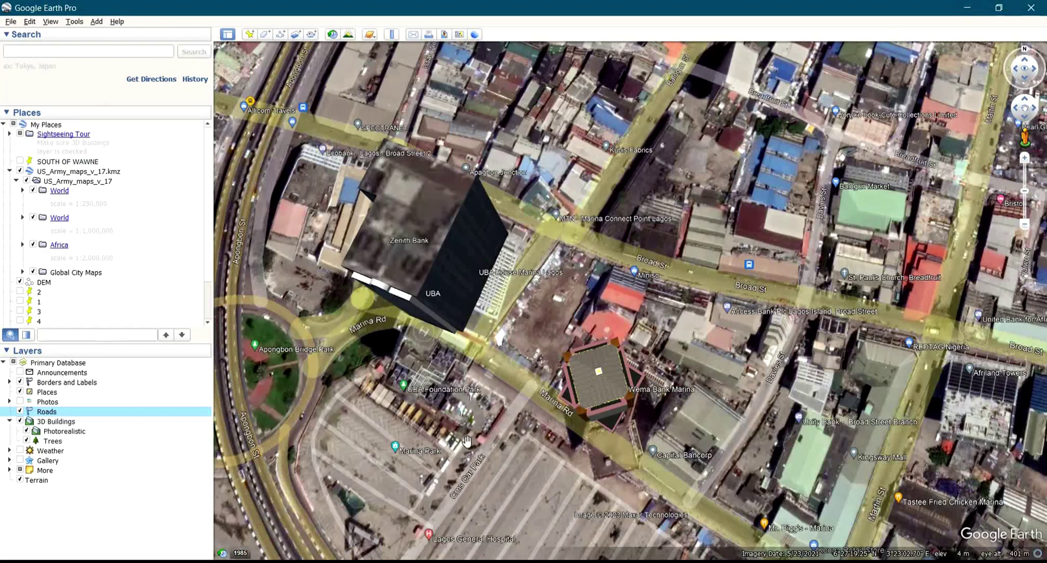
middle_drag(456, 231, 548, 426)
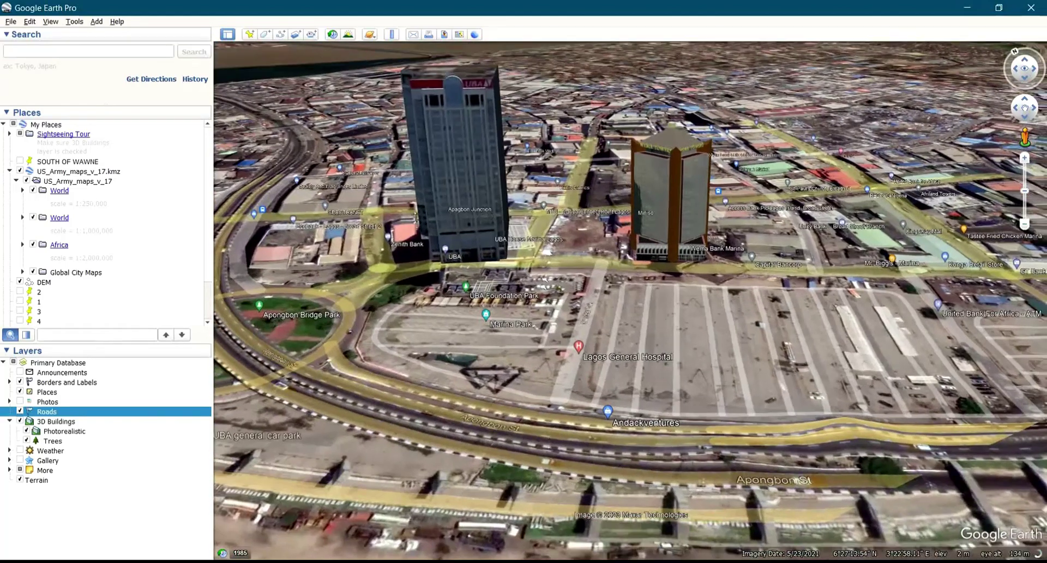
middle_drag(466, 336, 497, 337)
scroll(497, 337, up, 2)
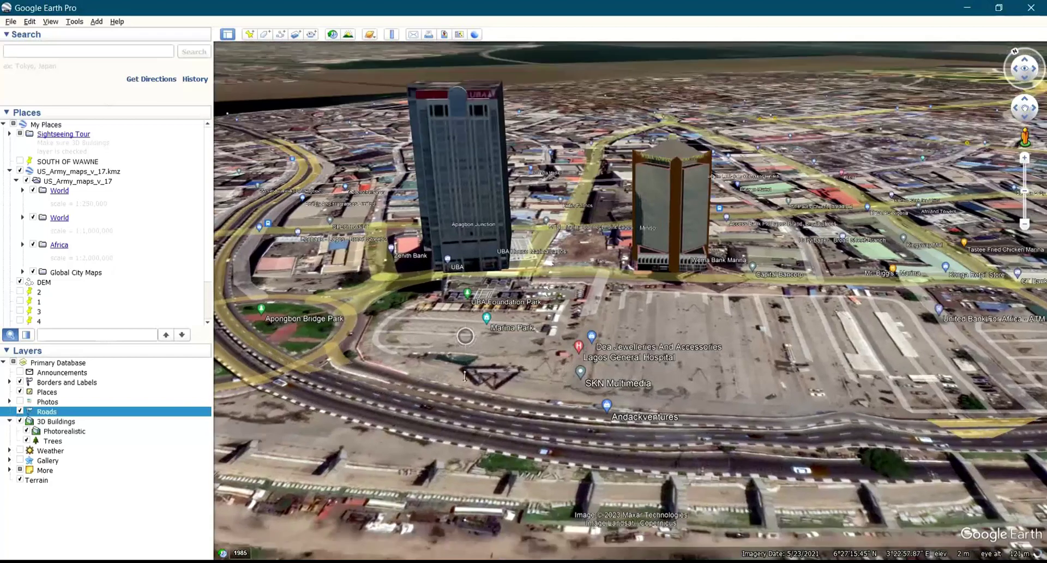
middle_drag(465, 377, 465, 378)
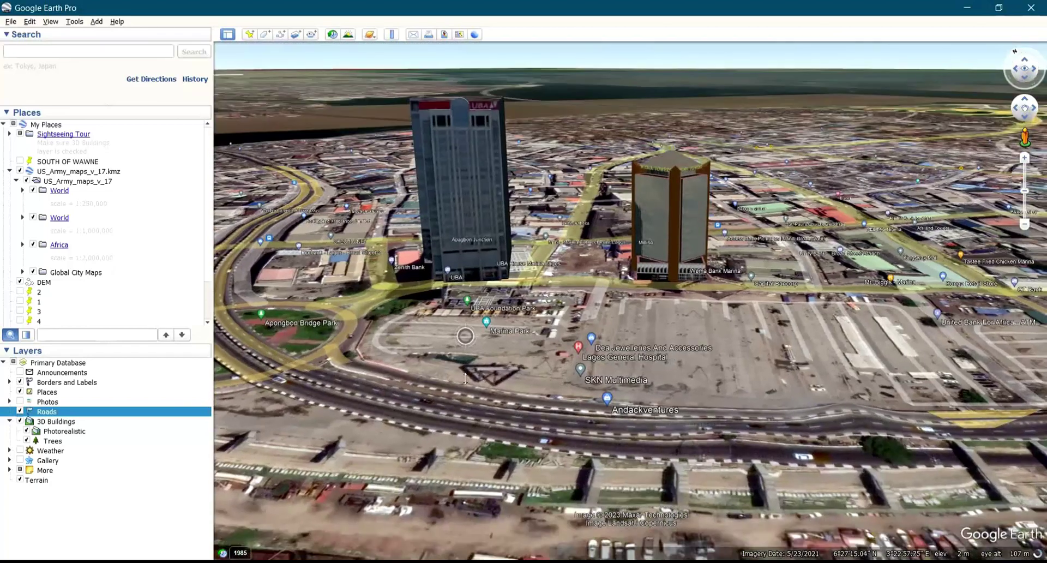
scroll(463, 392, up, 2)
scroll(459, 408, up, 2)
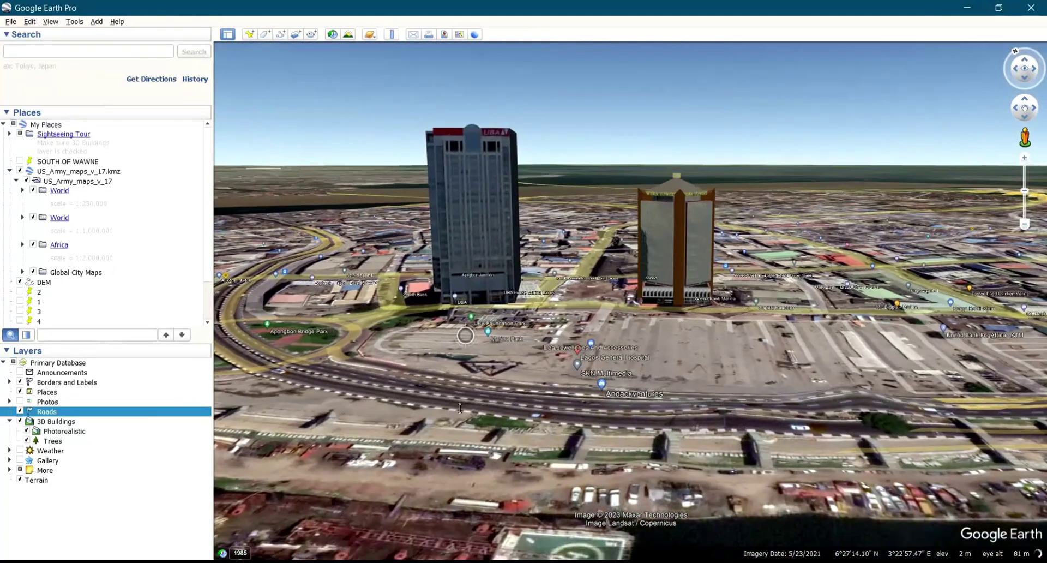
middle_drag(449, 410, 389, 406)
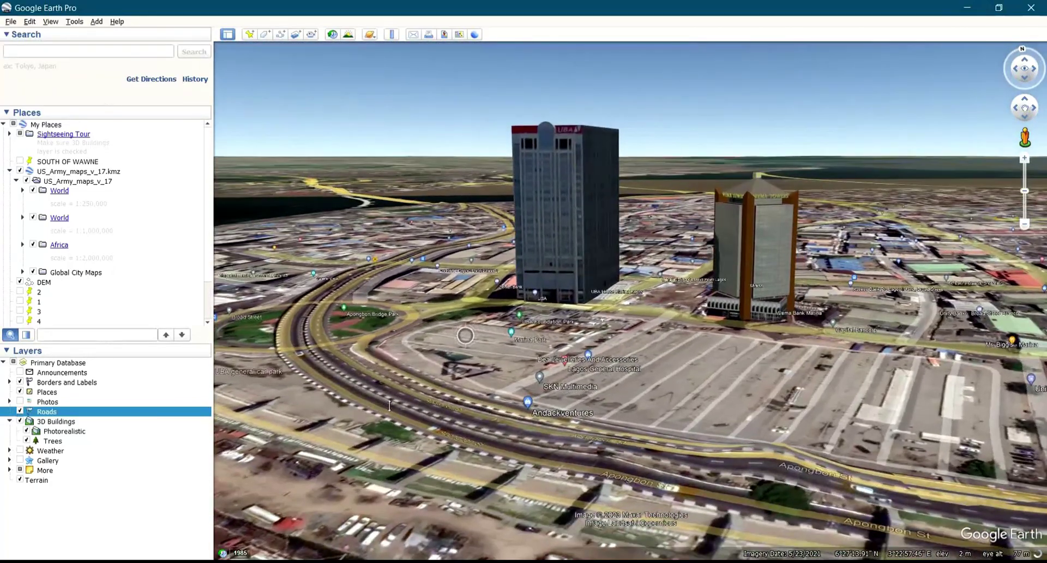
middle_drag(455, 425, 461, 232)
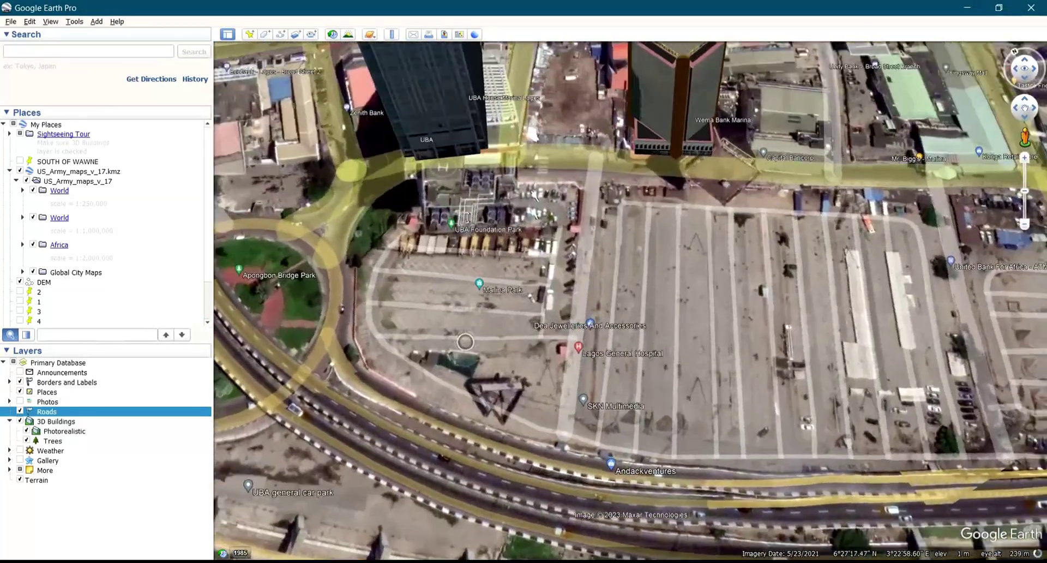
Step: Examine the Lagos Island waterfront in 3D and inspect the tall tower beside the CBN Building and First Bank Head Office
scroll(452, 389, down, 2)
scroll(452, 381, down, 3)
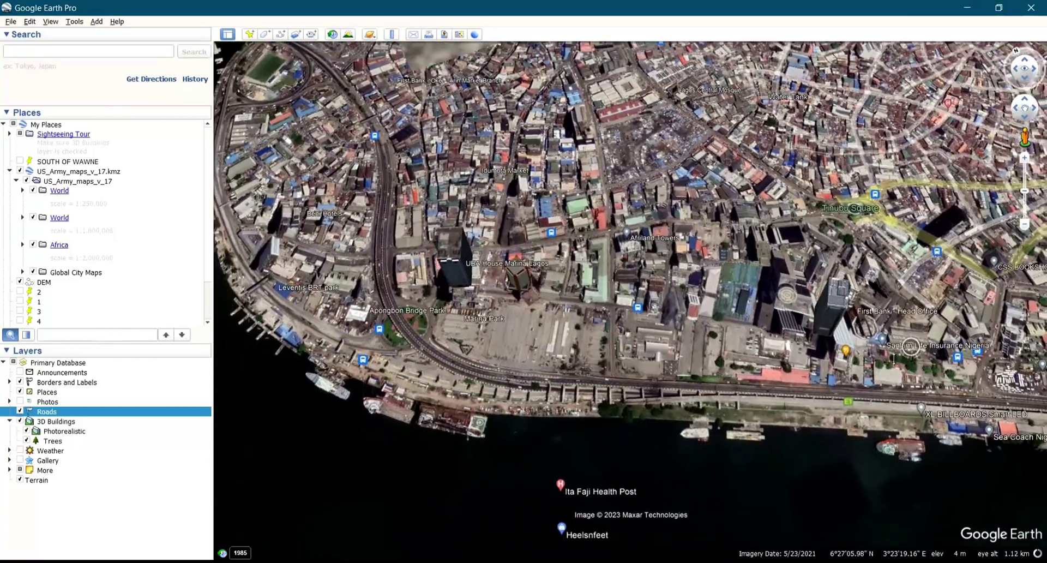
middle_drag(894, 358, 888, 418)
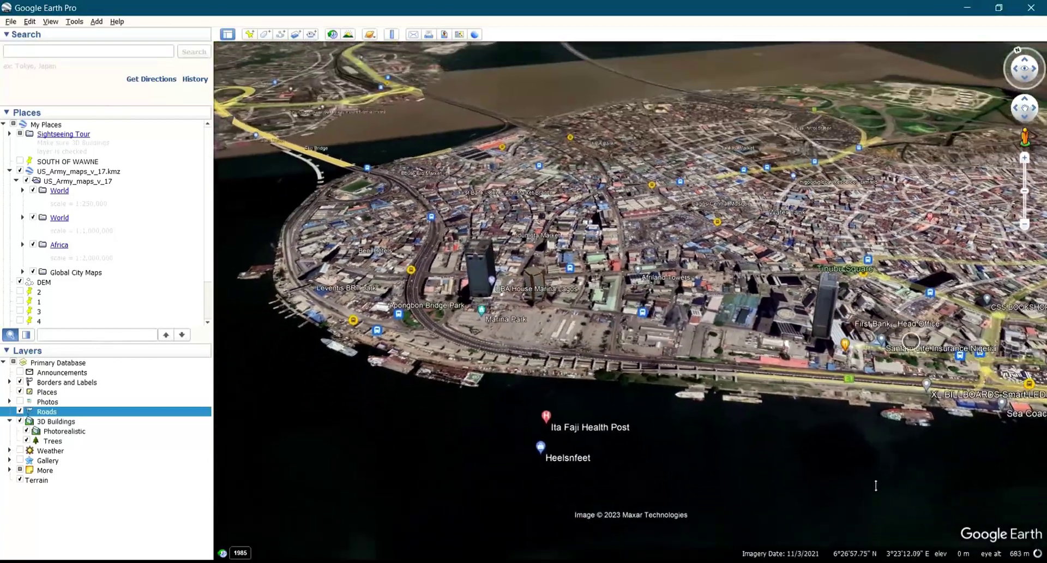
middle_drag(876, 485, 865, 513)
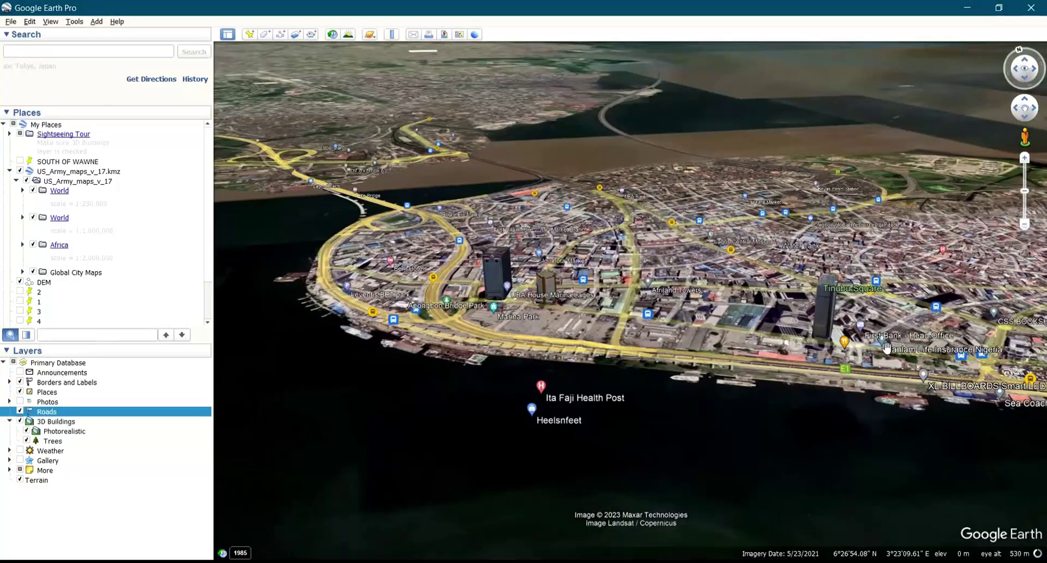
scroll(886, 348, up, 4)
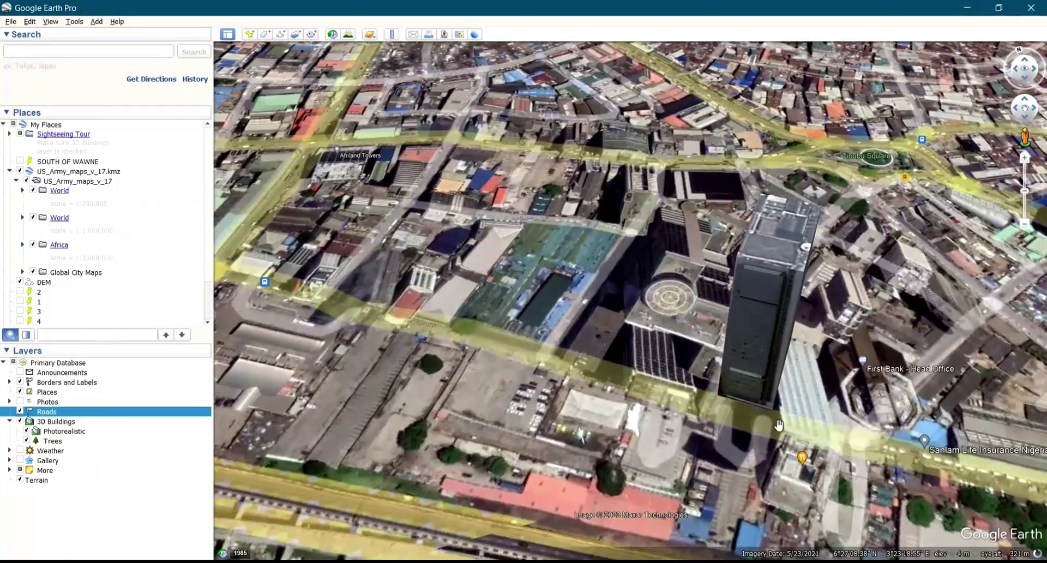
middle_drag(712, 426, 714, 462)
scroll(599, 414, down, 3)
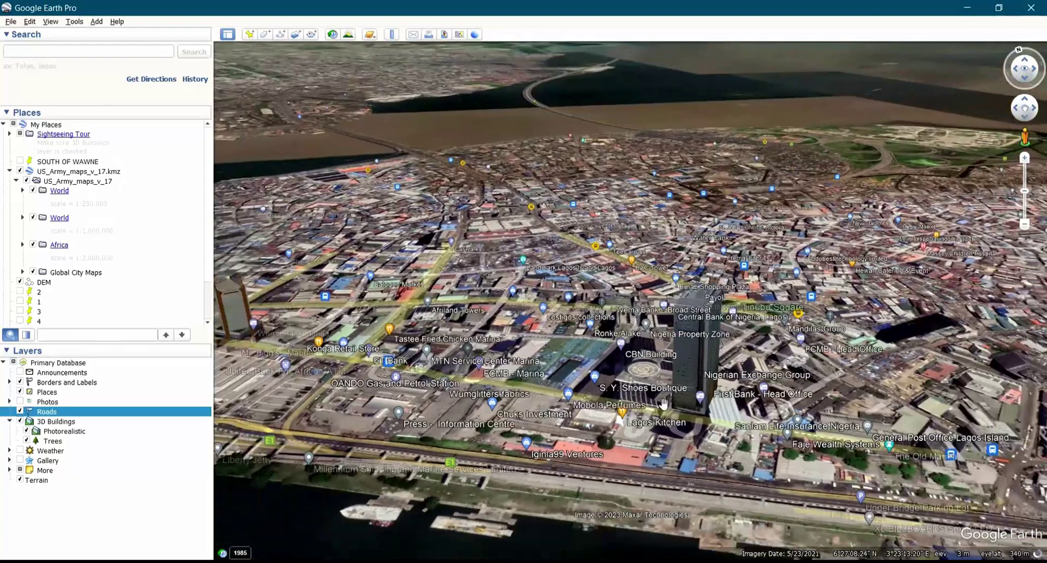
scroll(849, 417, up, 3)
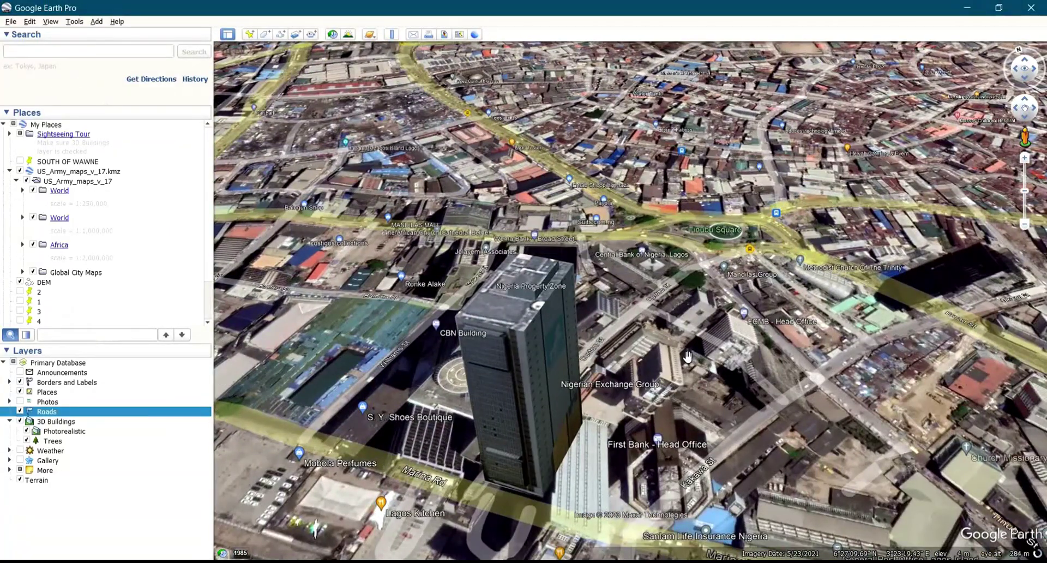
middle_drag(686, 376, 625, 258)
scroll(625, 258, down, 5)
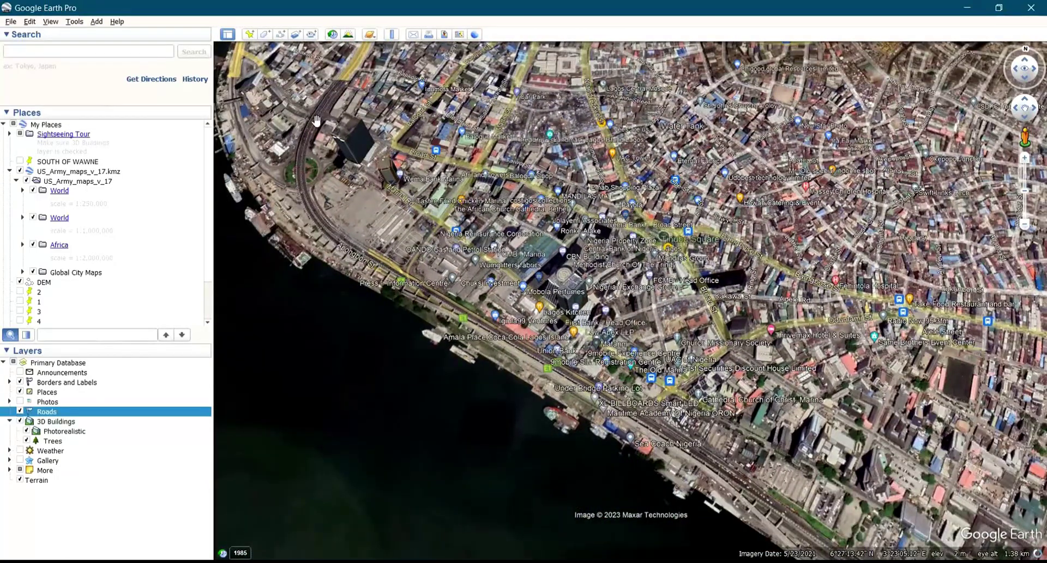
Step: Hide and re-show the 3D Buildings layer over the UBA tower to compare the flat imagery with the 3D models
scroll(279, 99, up, 3)
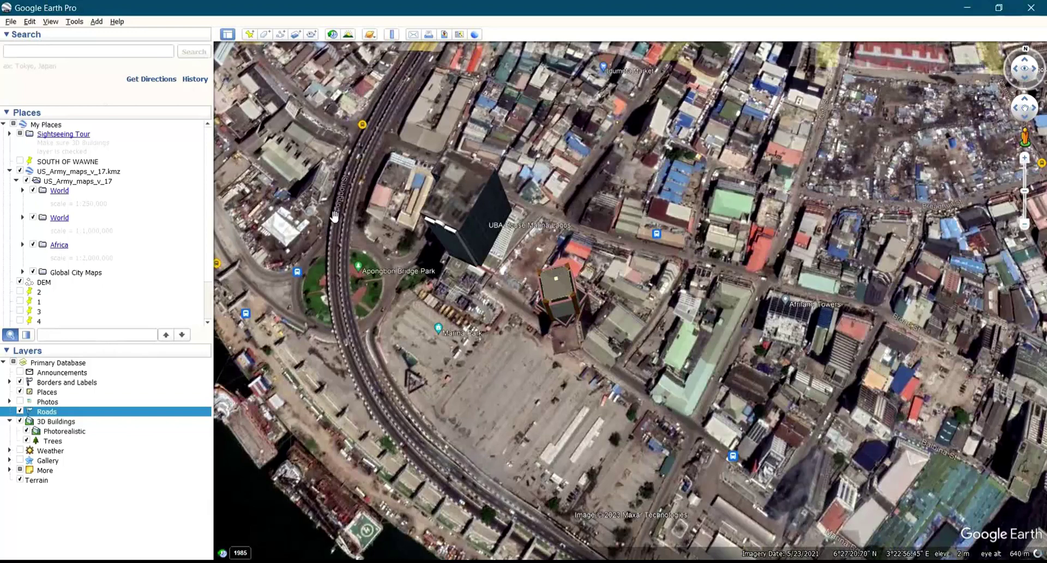
scroll(337, 178, up, 2)
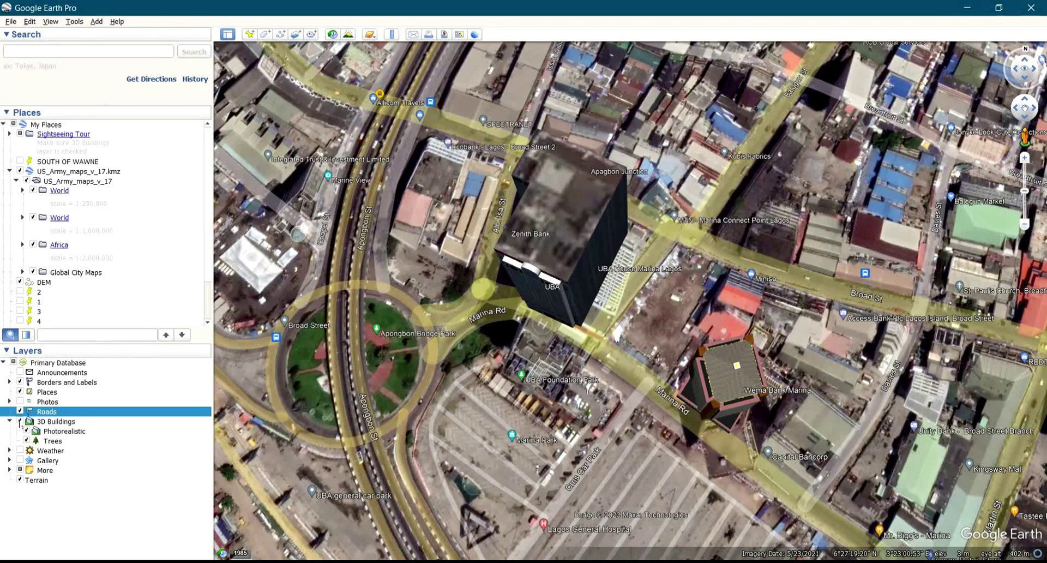
click(20, 421)
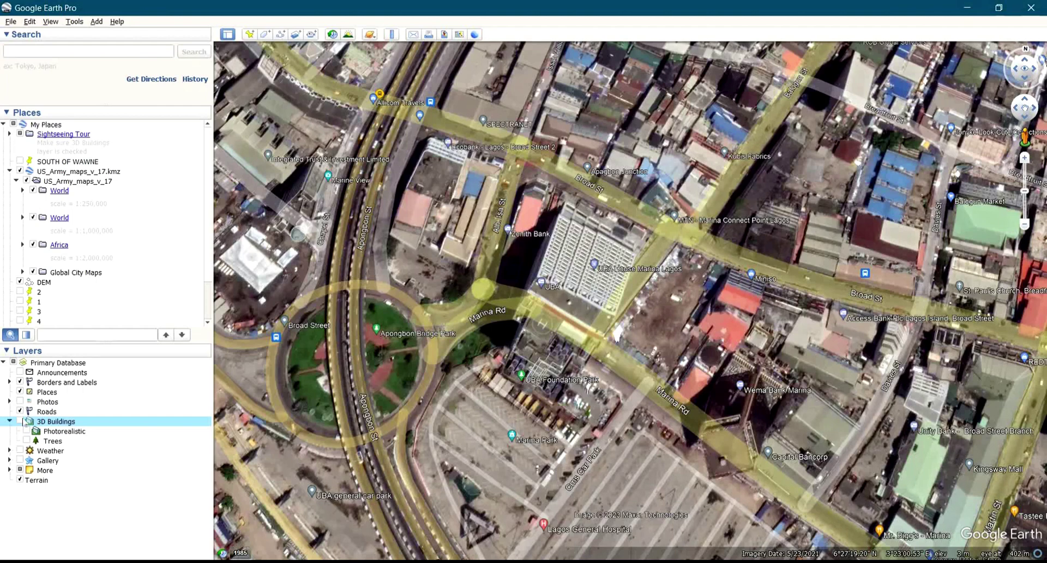
click(20, 422)
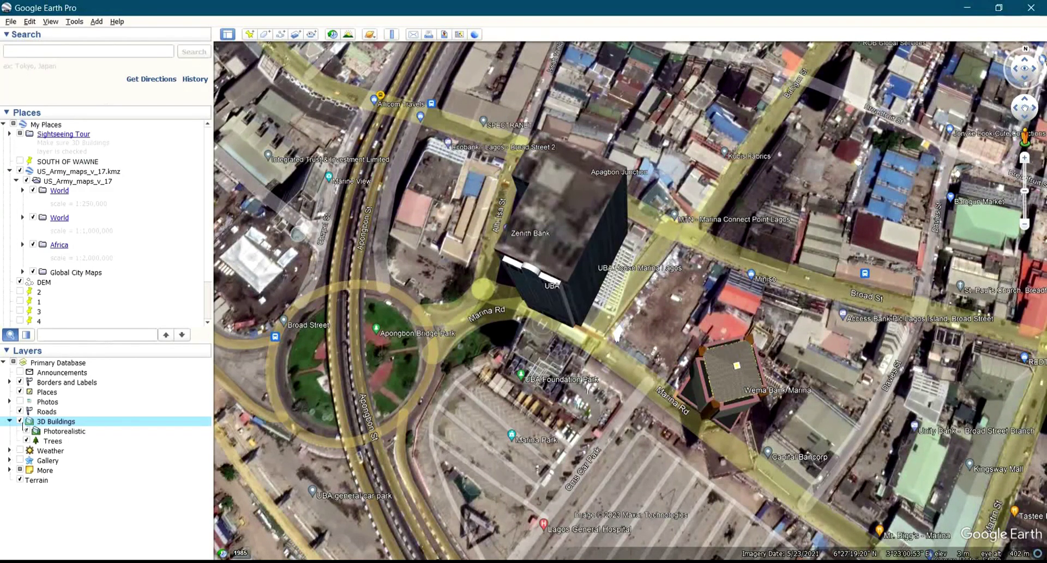
Step: Hide and re-show the Roads layer twice around the UBA and Wema Bank towers to compare the imagery with and without roads
scroll(545, 344, up, 3)
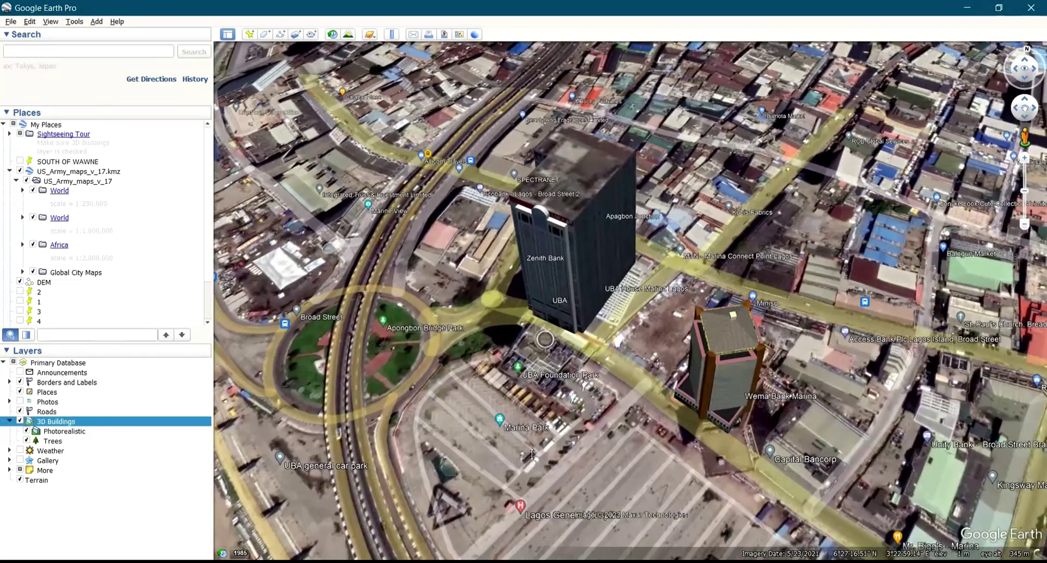
scroll(534, 455, up, 2)
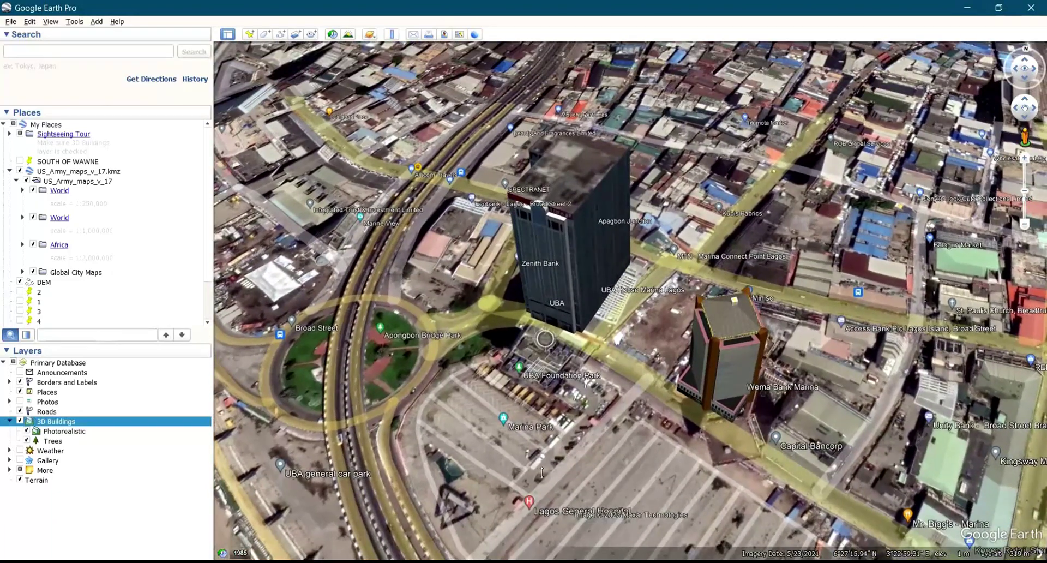
scroll(541, 472, up, 3)
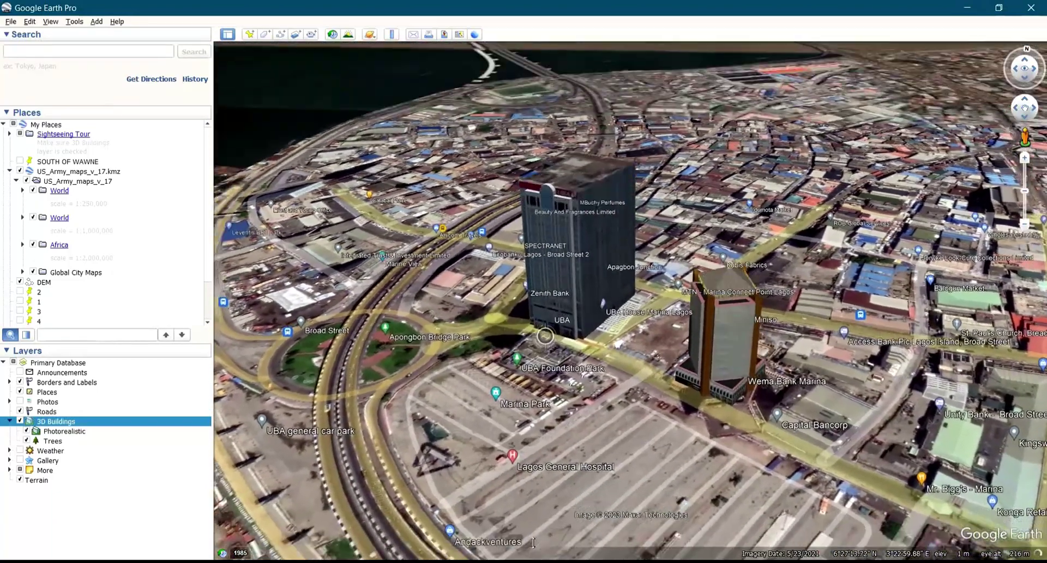
scroll(524, 319, down, 5)
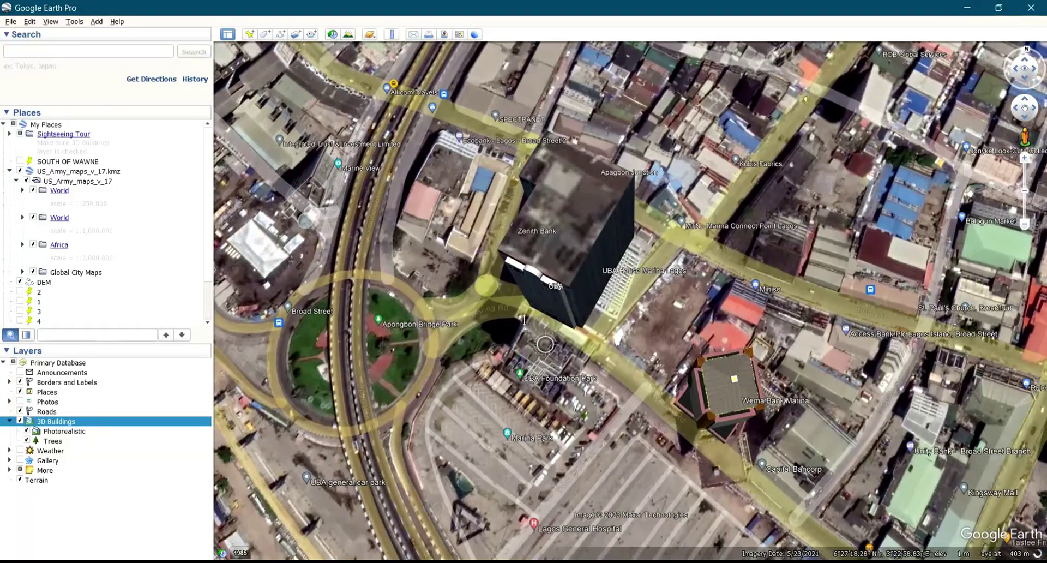
middle_drag(524, 319, 593, 386)
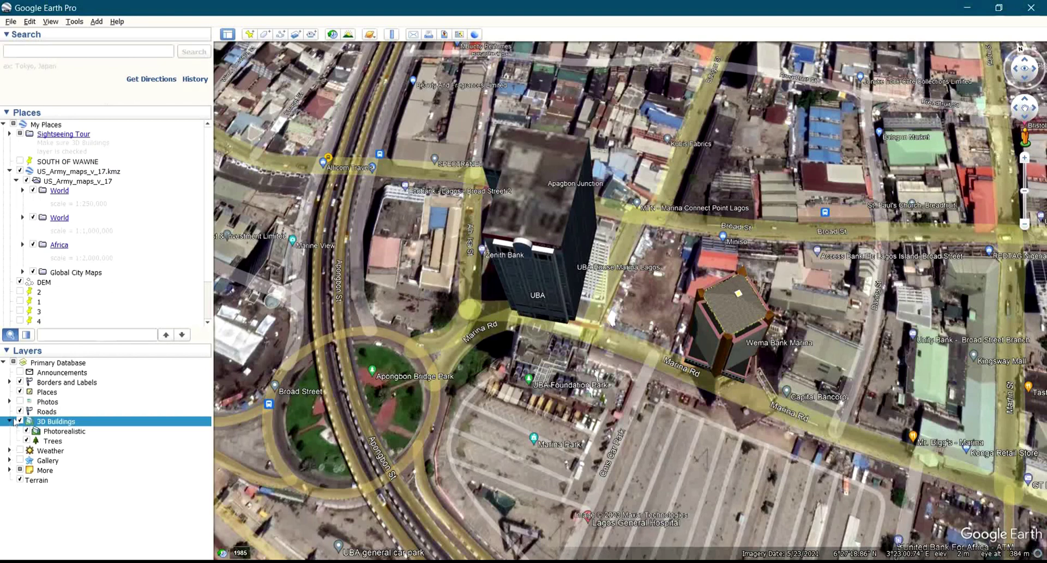
click(20, 412)
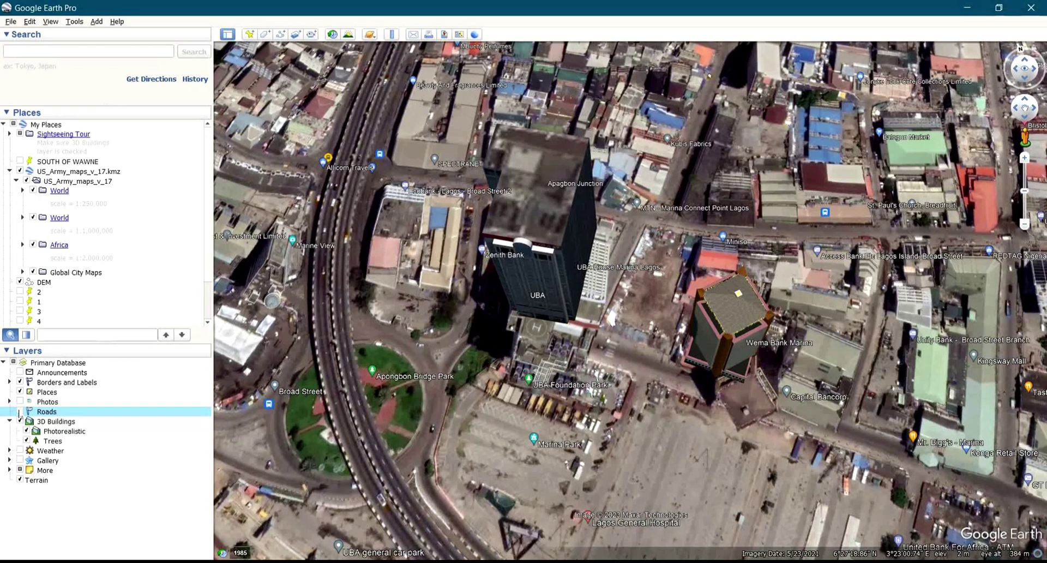
click(20, 412)
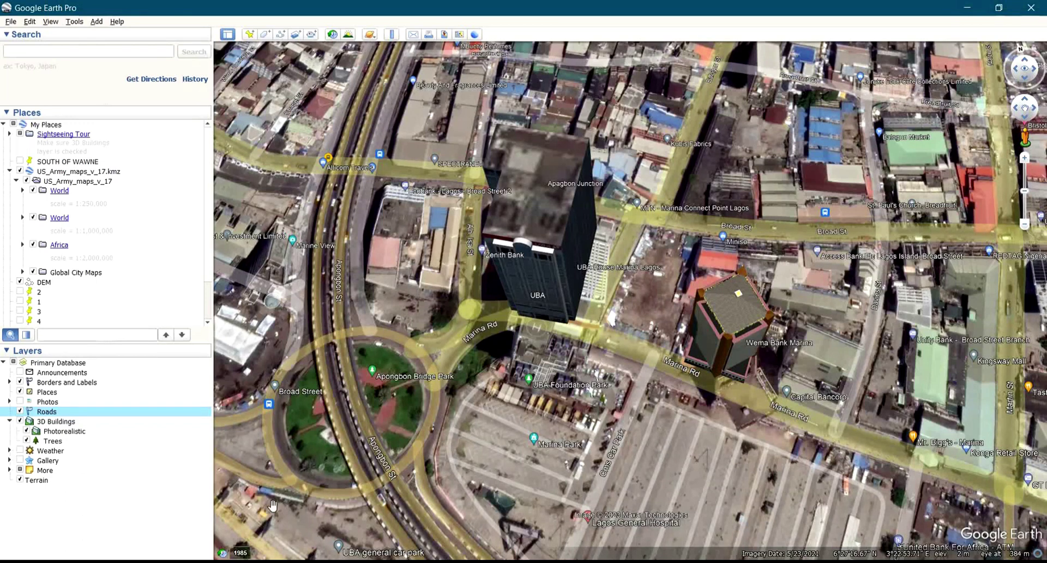
click(20, 411)
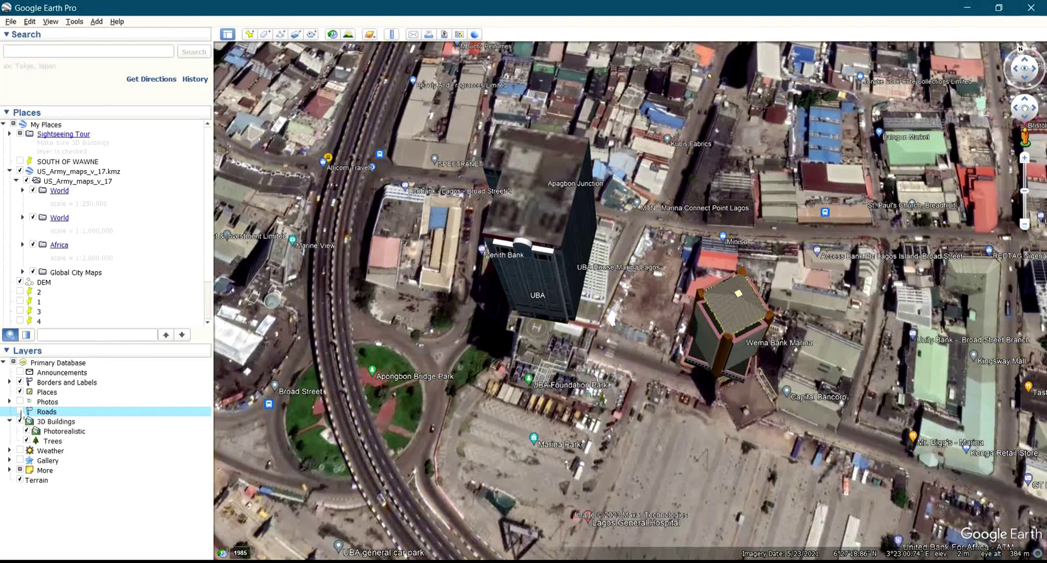
click(19, 412)
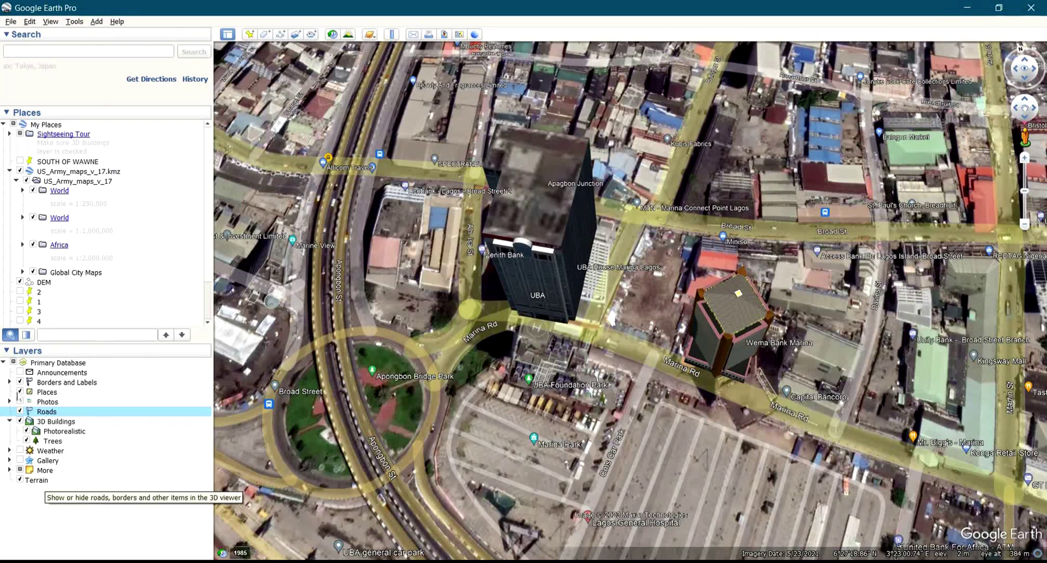
Step: Hide and re-show the Places layer over Marina Road to compare the view with and without place labels
click(20, 392)
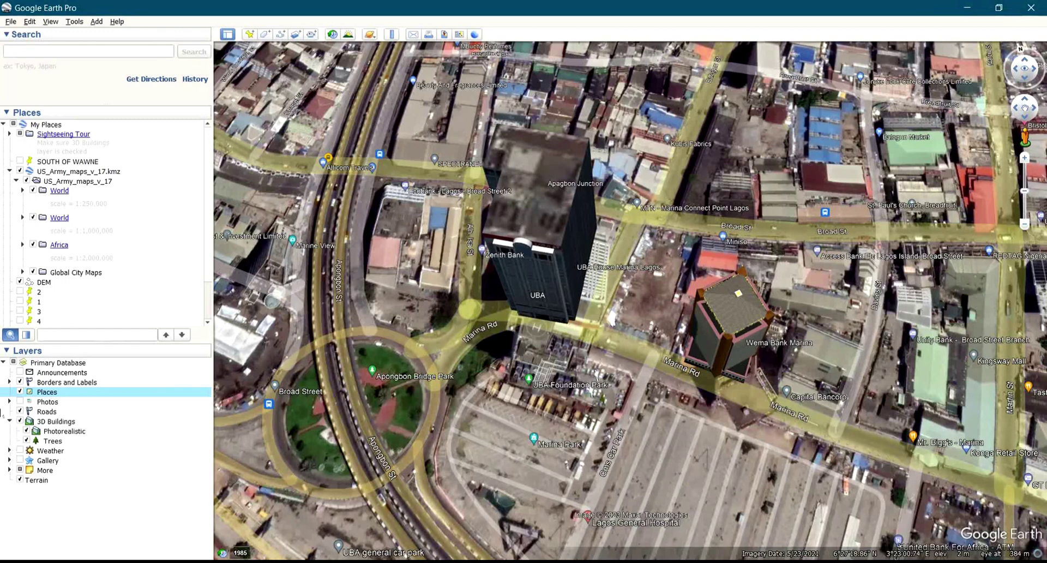
click(20, 393)
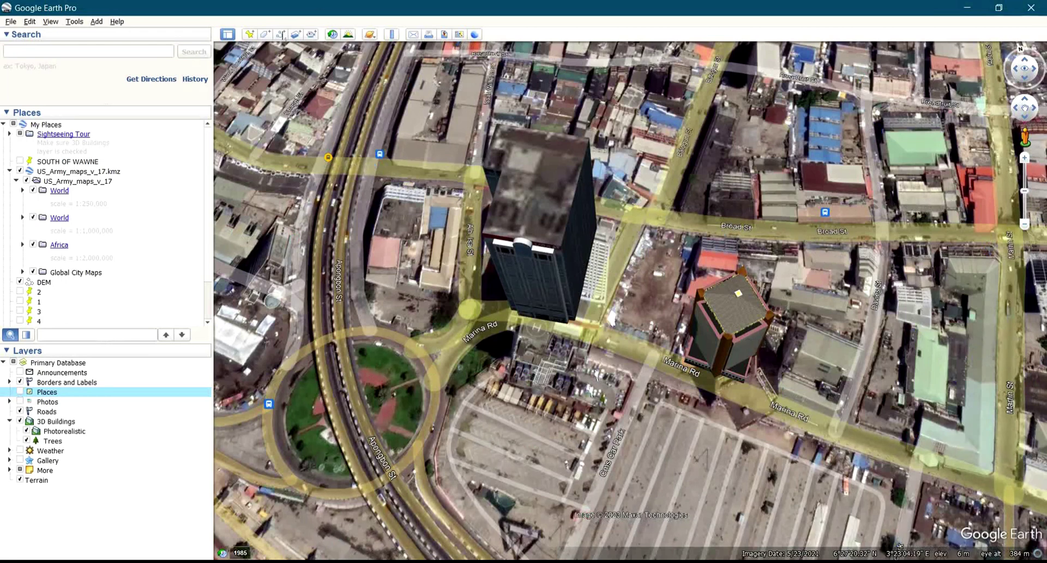
click(20, 392)
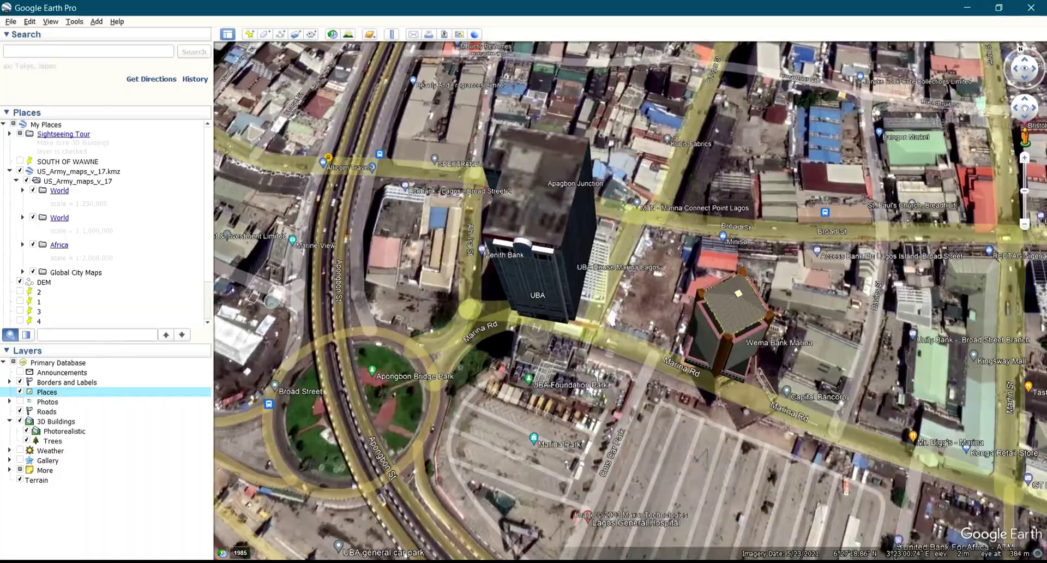
Step: Switch to a new Chrome tab and get the Google search ready for a query
click(727, 561)
click(426, 261)
text(goo)
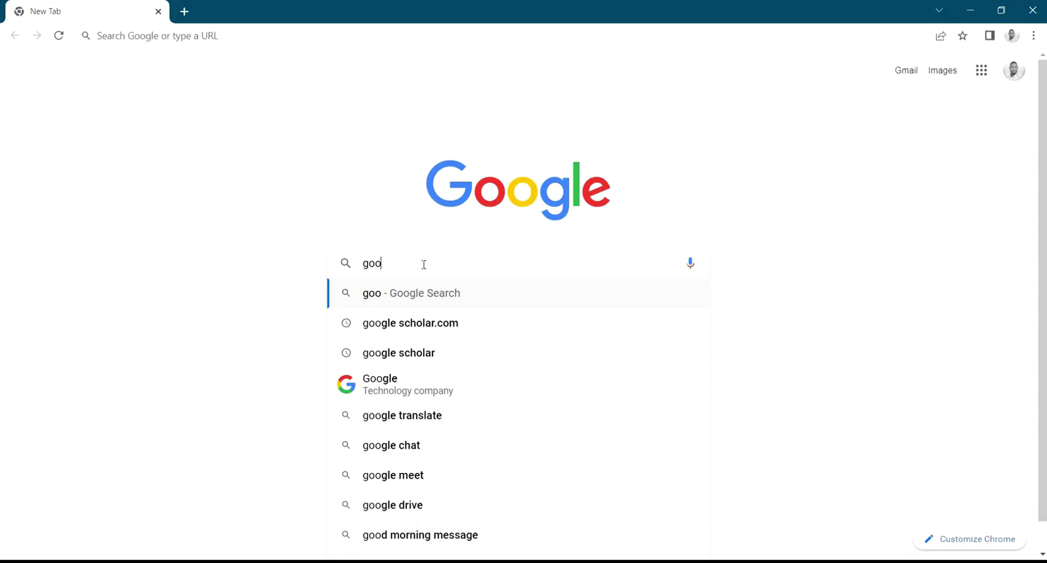
text(gl)
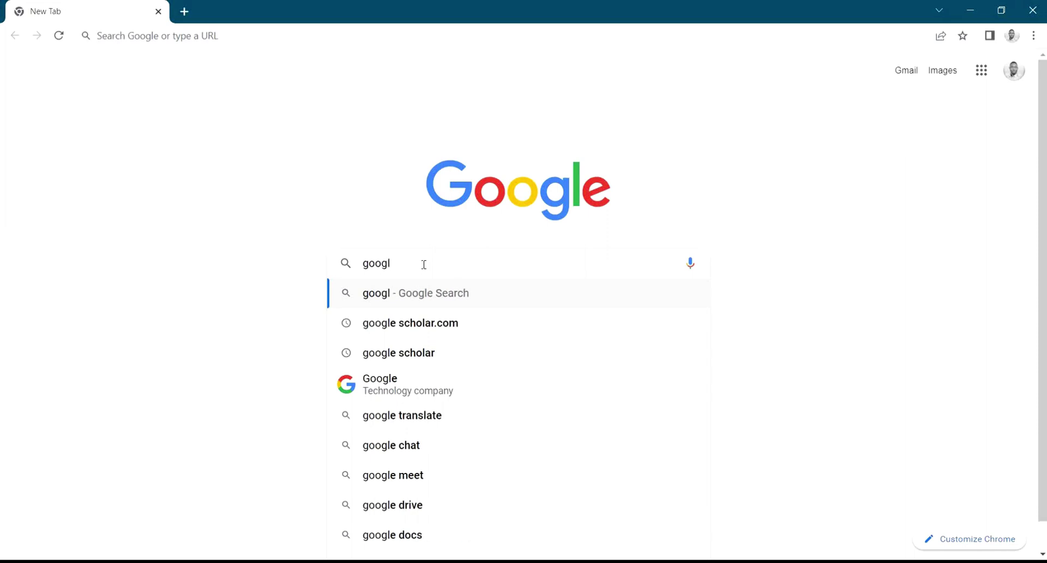
text(e earth pro )
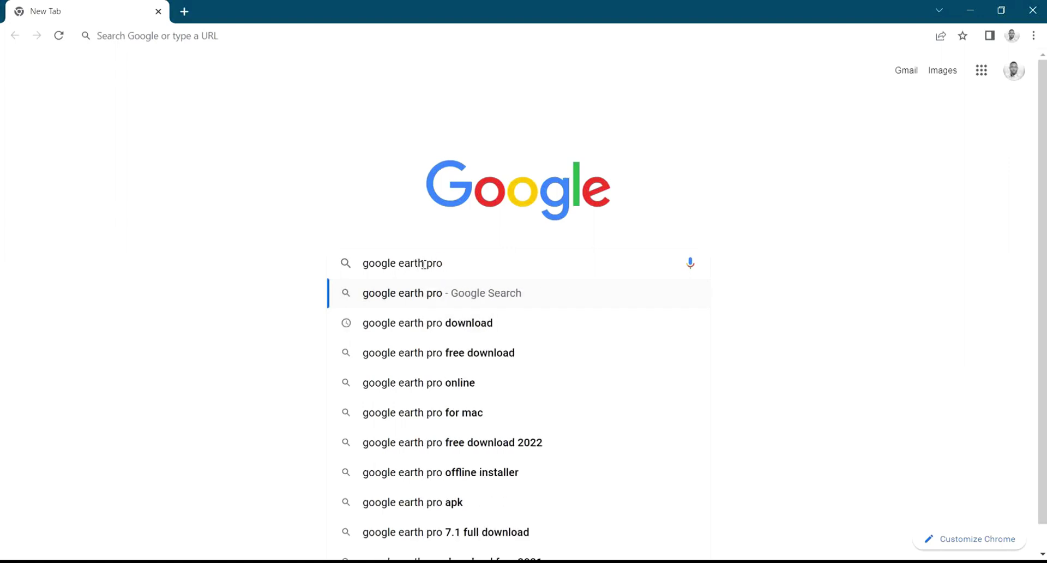
text(3d)
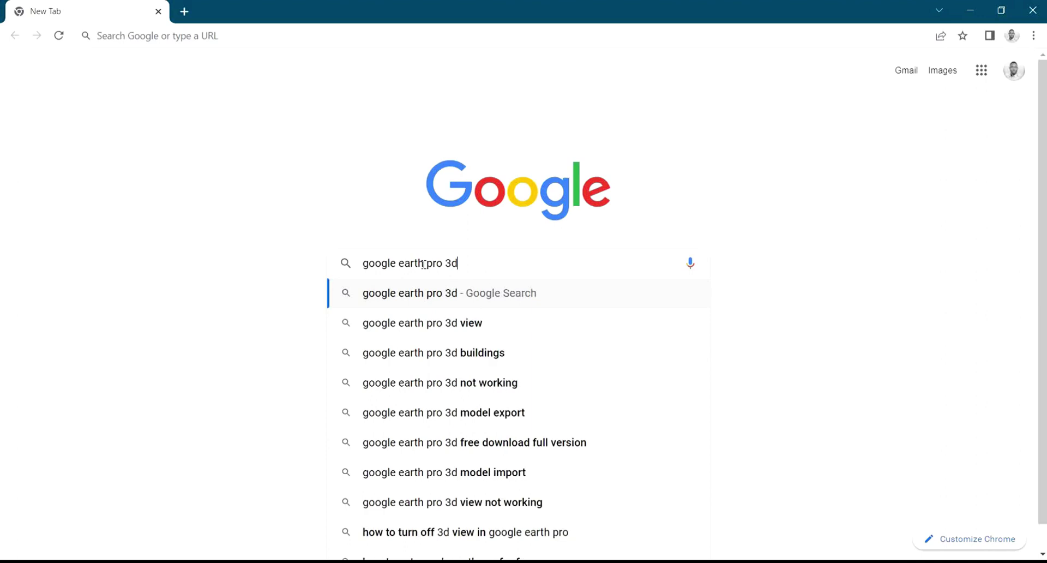
Step: Search Google for "google earth pro 3d buildings" and open the "3D Imagery in Google Earth" result
key(ctrl+a)
text(goog)
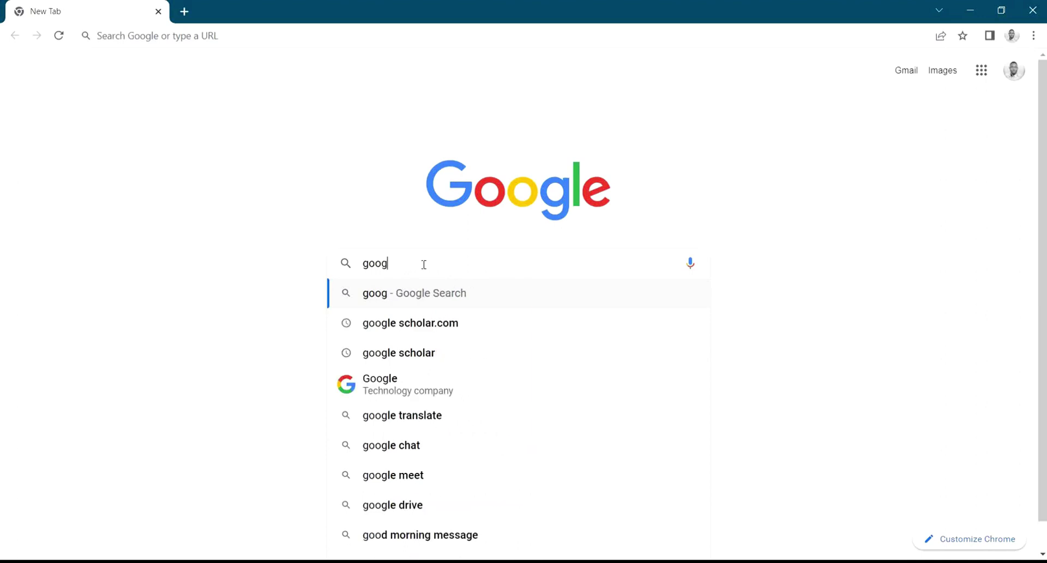
text(le)
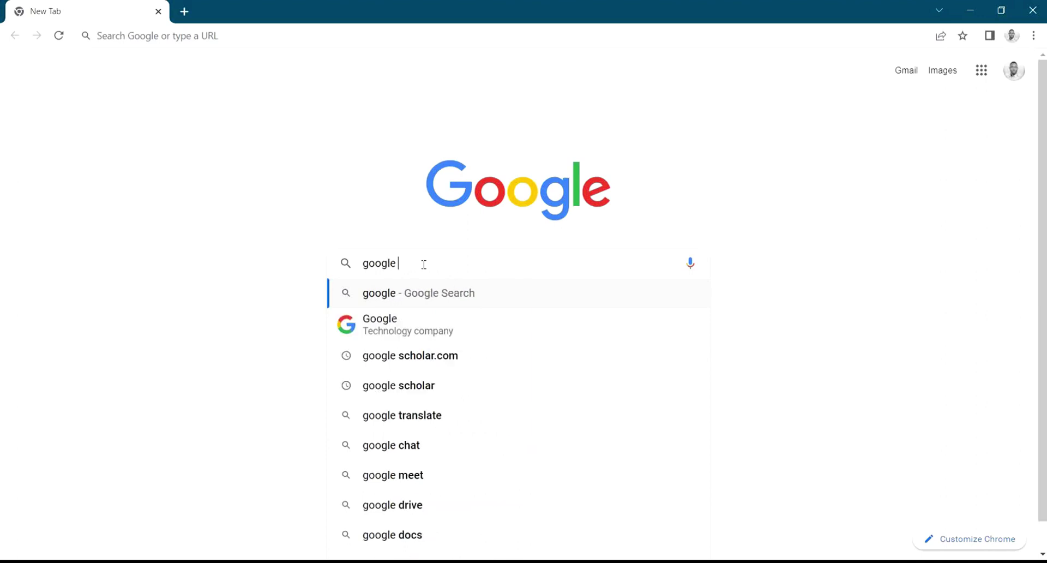
text( eart)
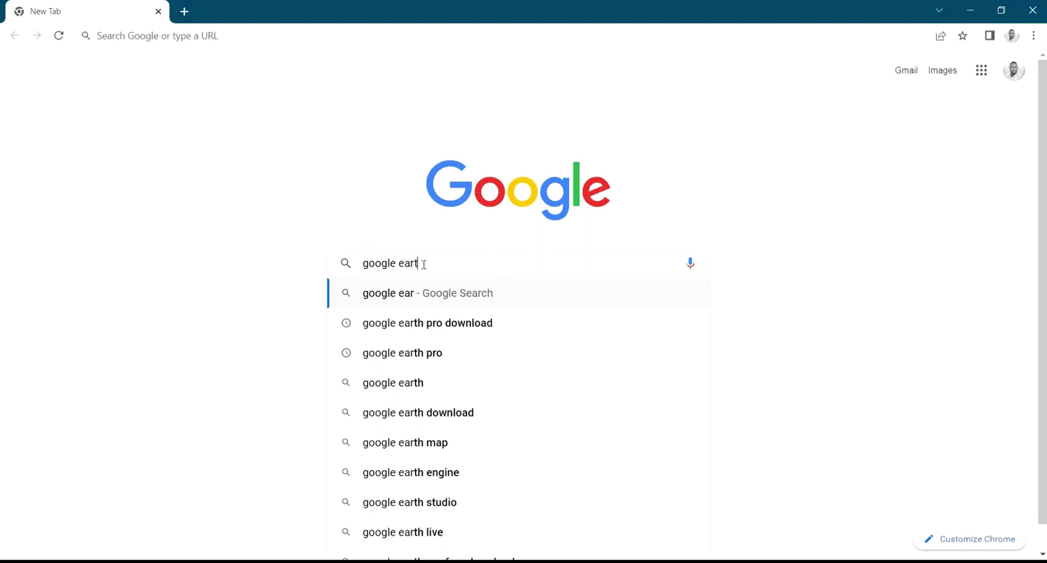
text(h pr)
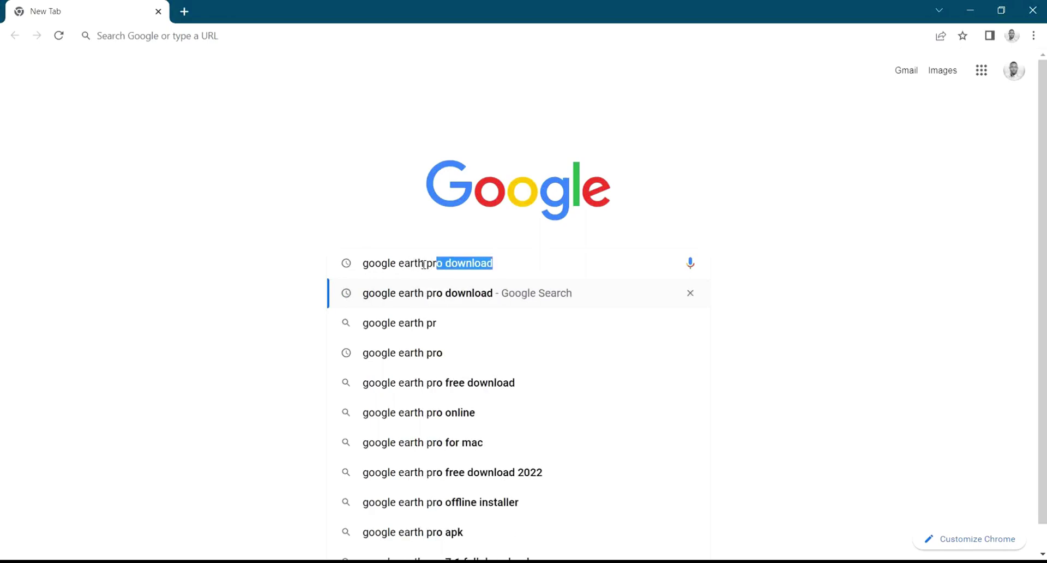
text(o 3d)
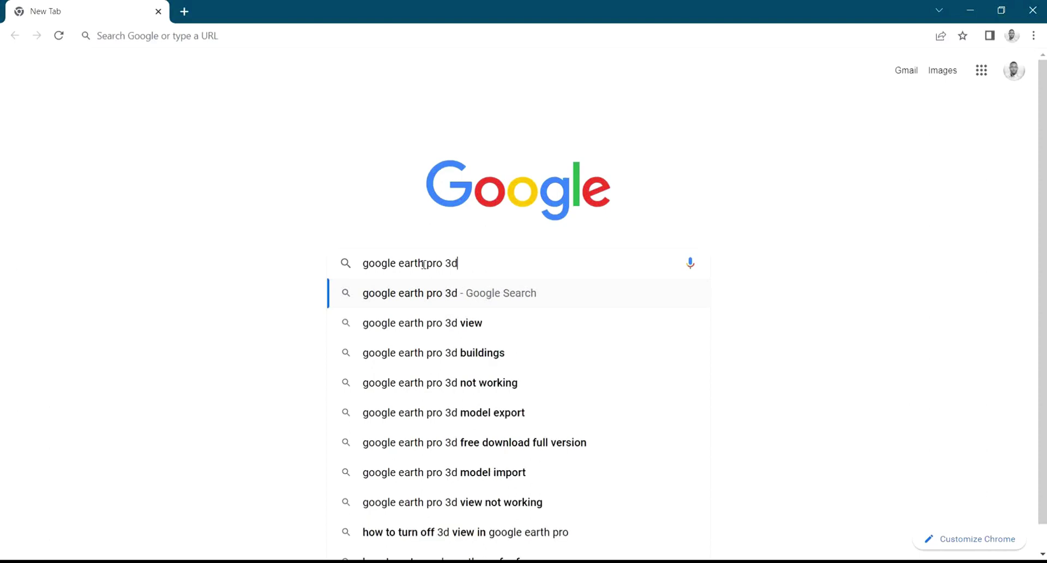
click(461, 357)
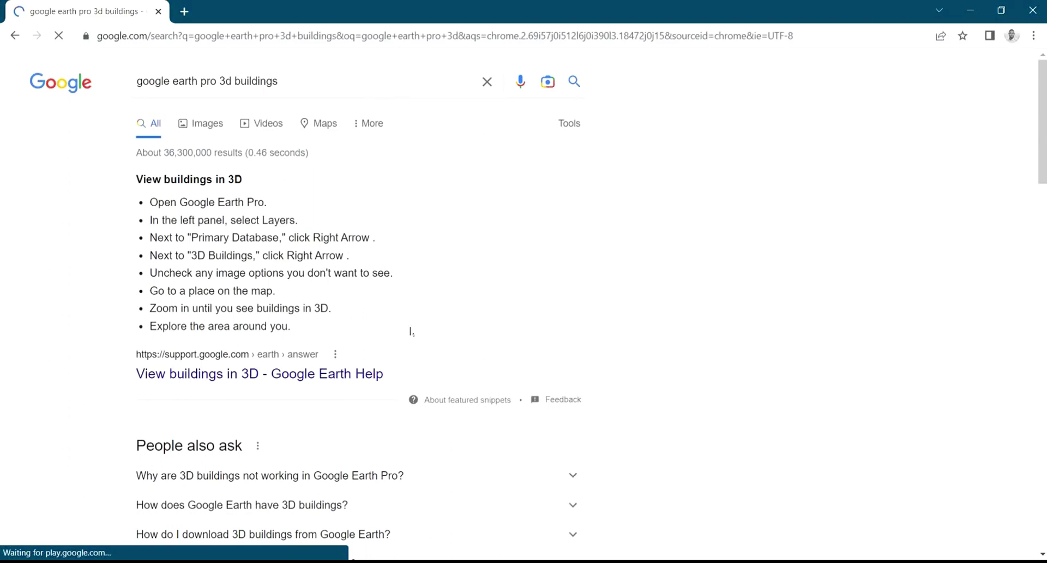
scroll(410, 331, down, 6)
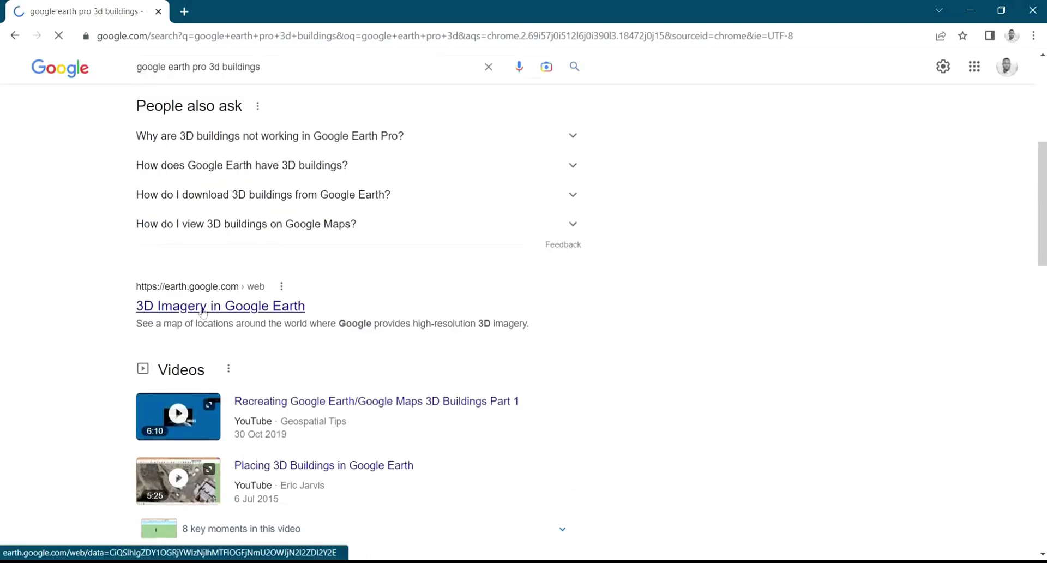
click(298, 305)
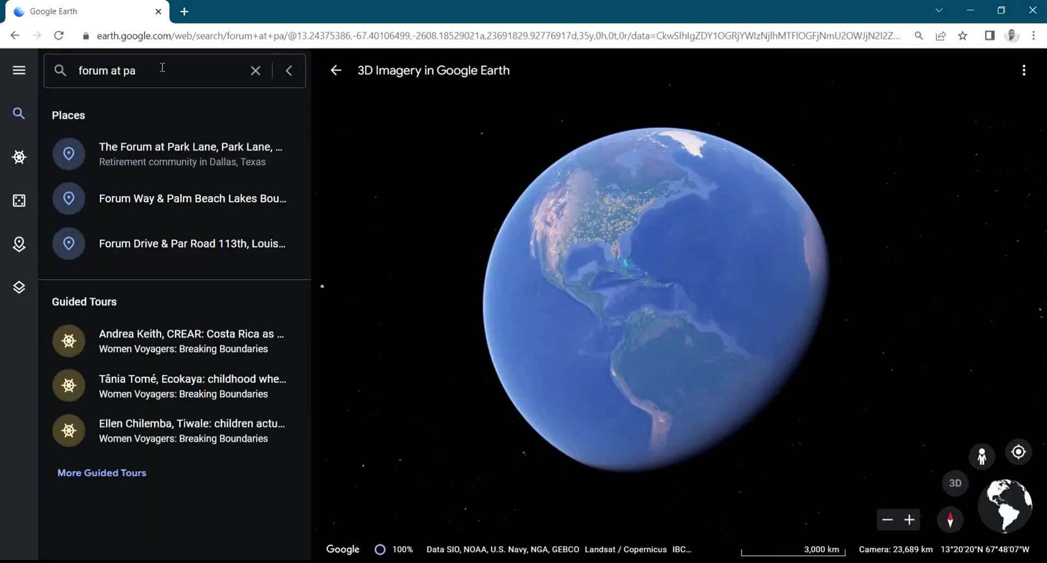
Step: Search Google Earth on the web for "forum at pompei", fly to it and close its information card
key(ctrl+a)
key(BackSpace)
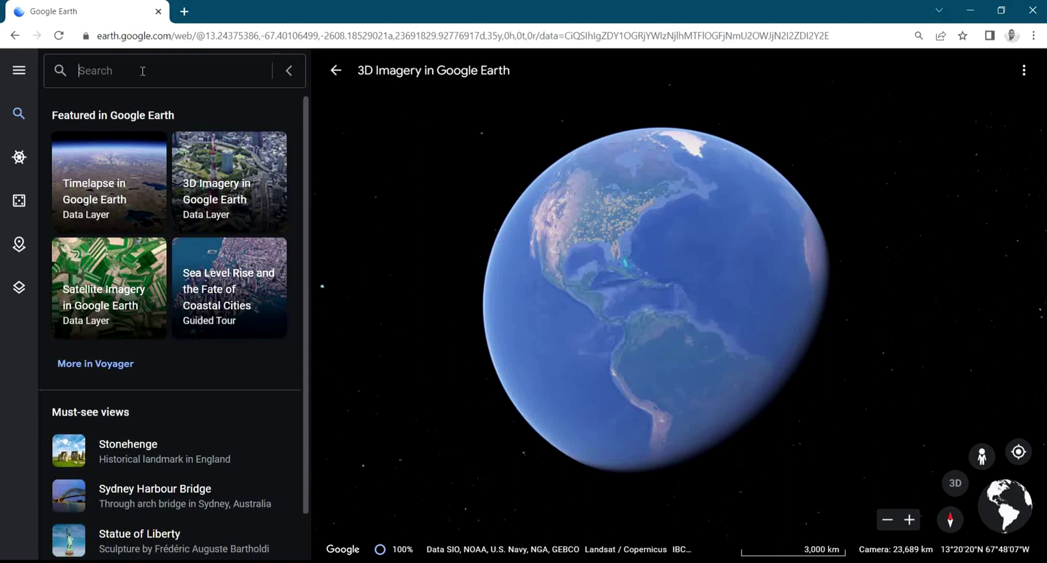
text(for)
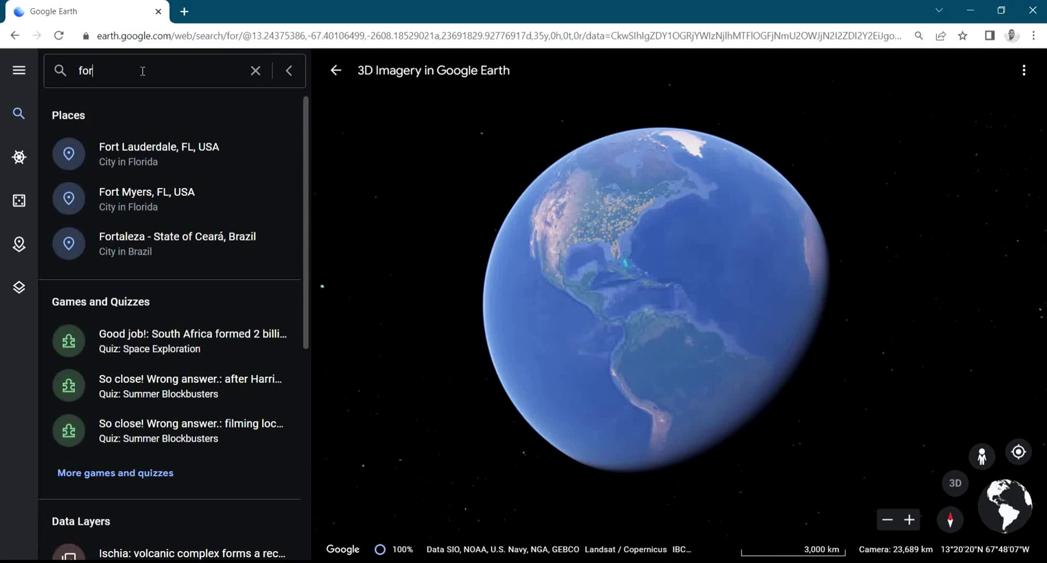
text(um)
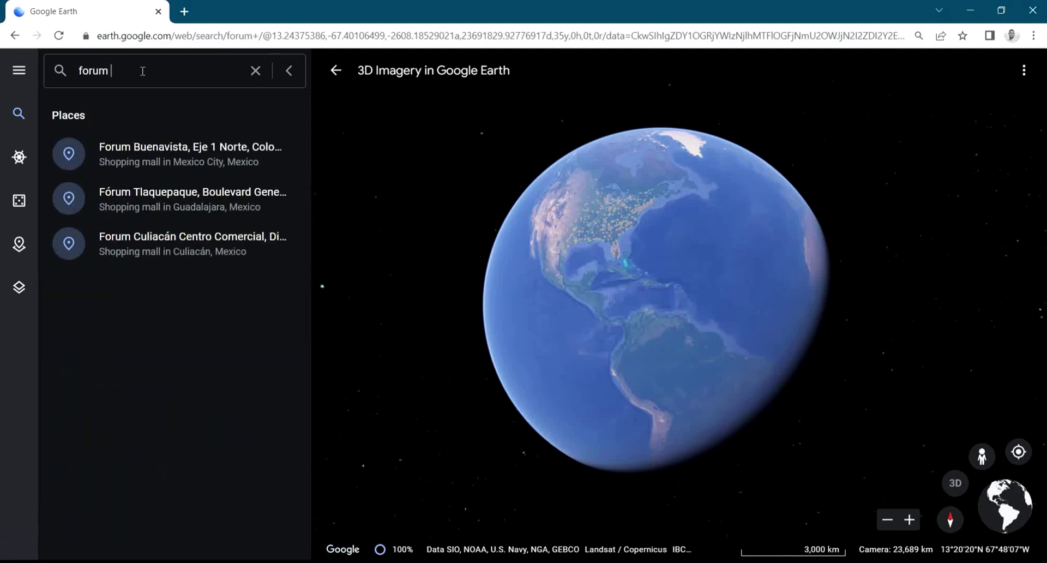
text( at pom)
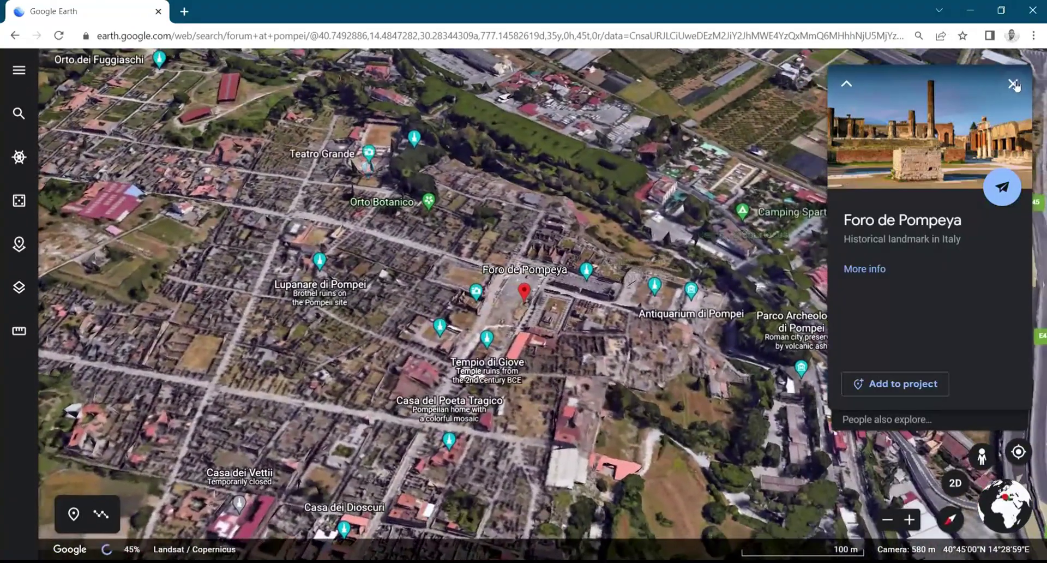
click(1013, 83)
Step: Examine the Pompeii forum ruins in 2D and 3D, zooming in and viewing them from tilted and rotated angles
key(o)
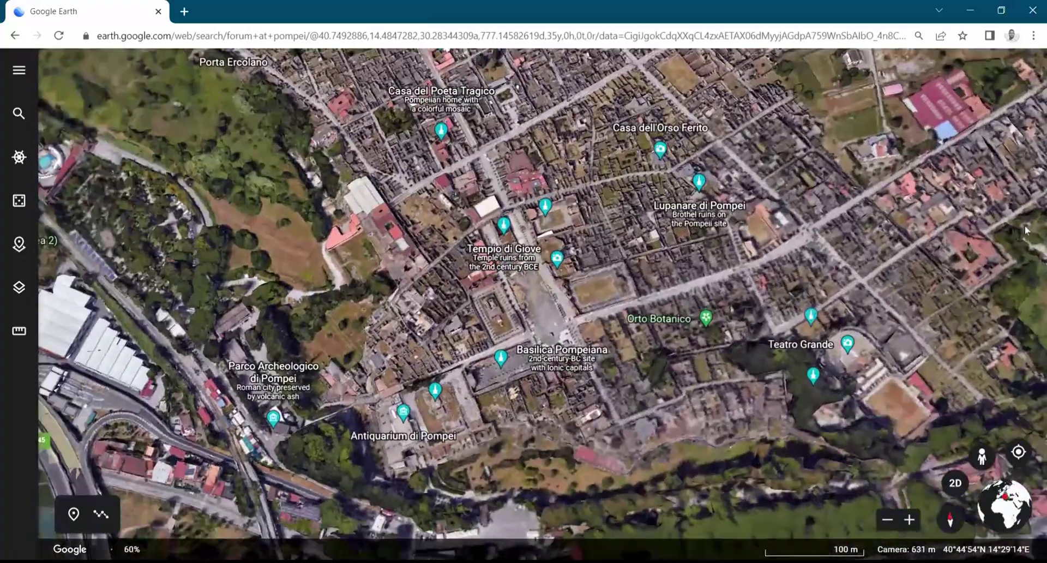
key(o)
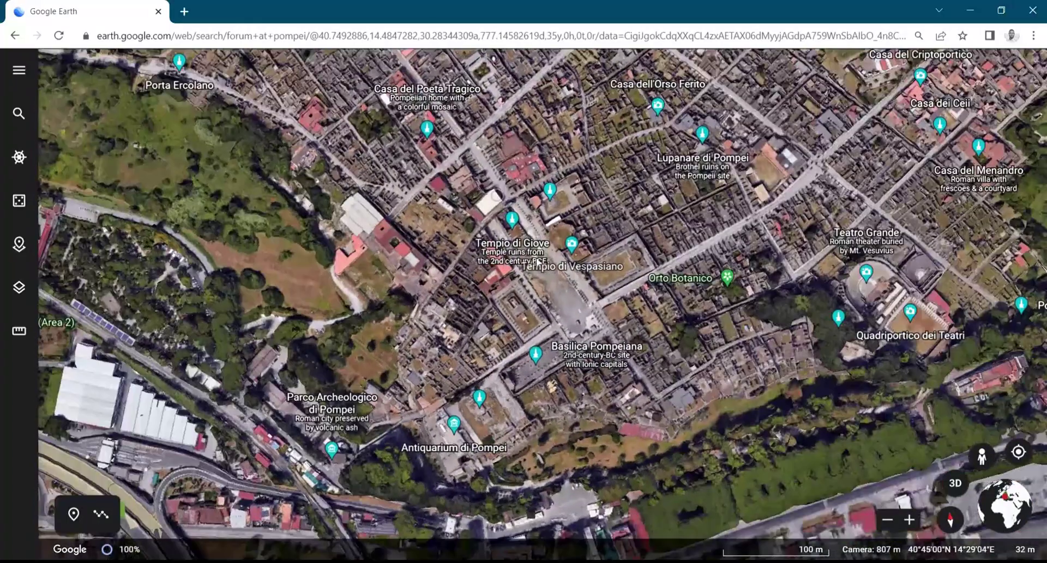
scroll(491, 206, up, 5)
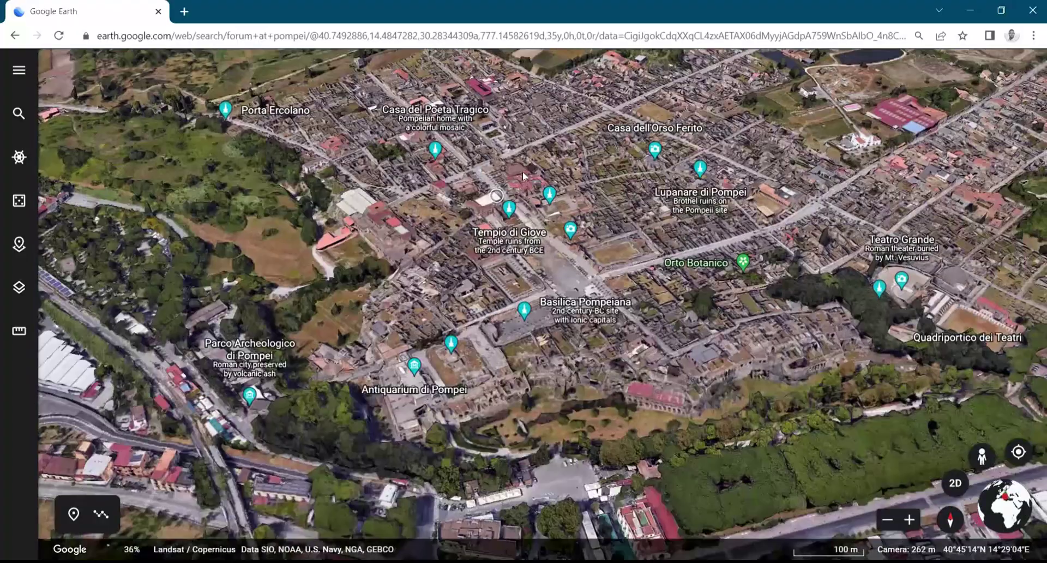
shift+drag(522, 171, 524, 247)
click(958, 489)
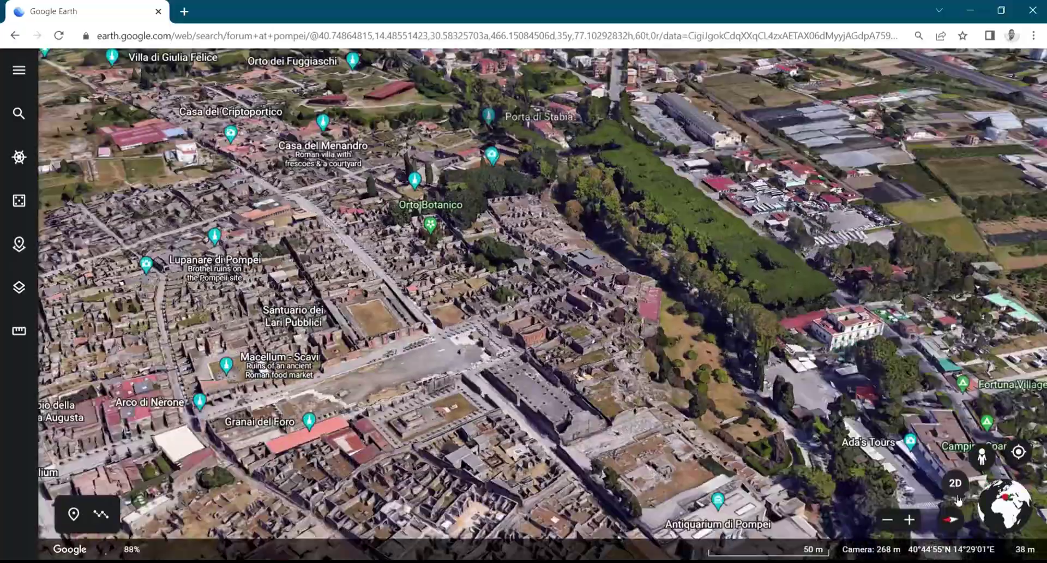
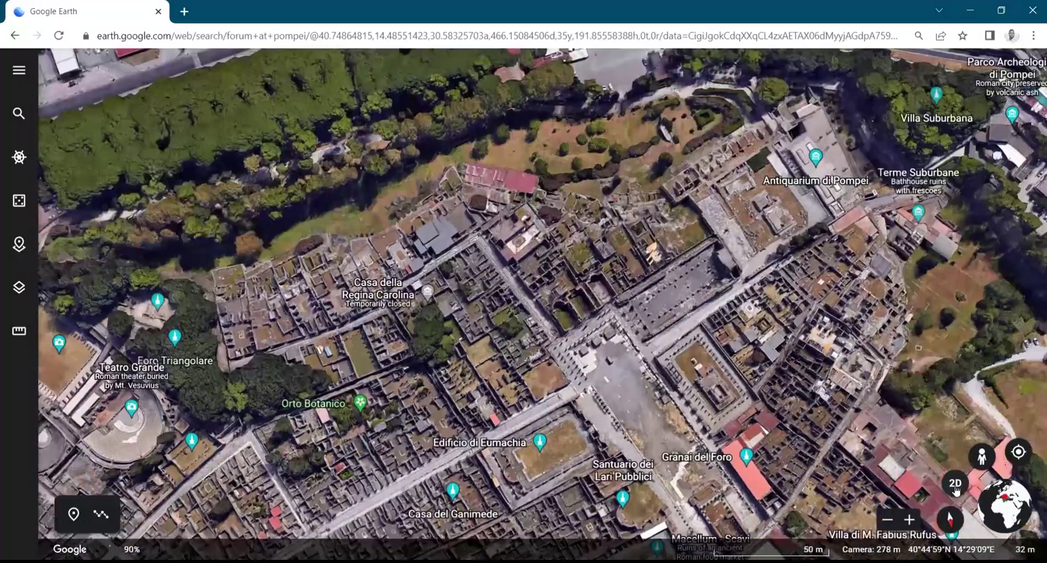
Step: Compare the Pompeii forum ruins in 3D and 2D, and view the whole archaeological site with its surroundings from above
click(954, 485)
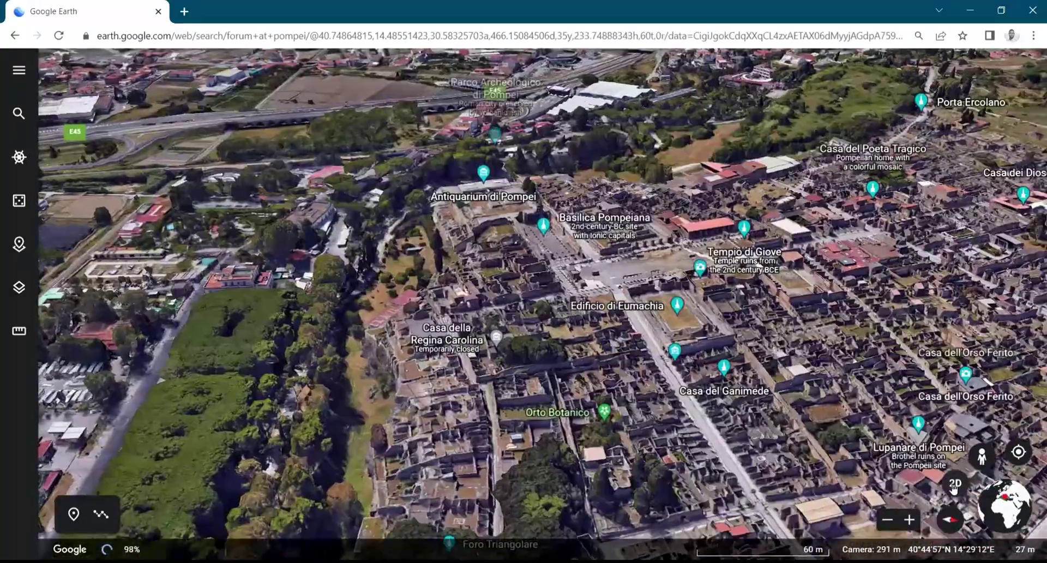
click(954, 484)
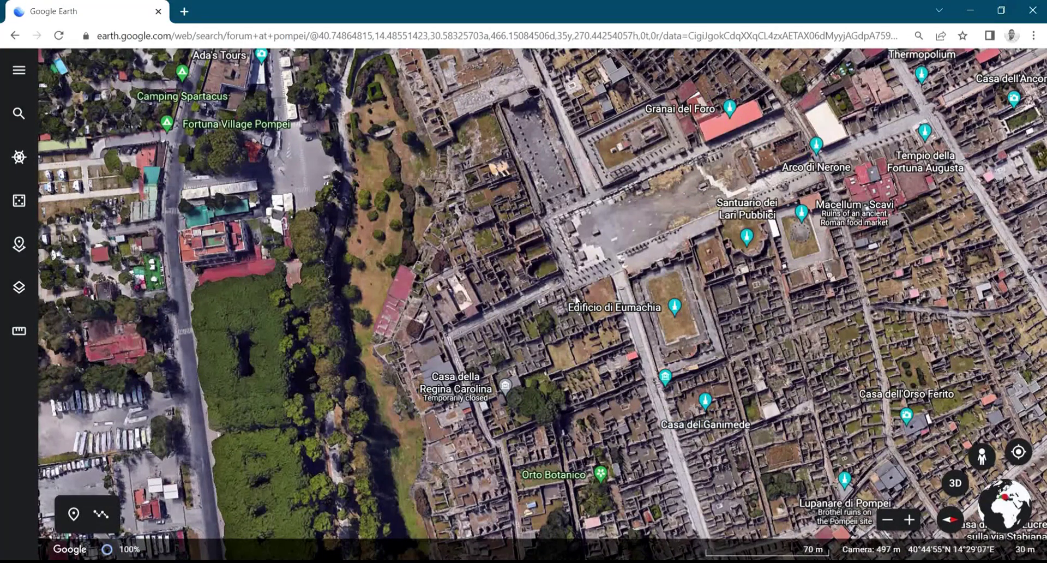
scroll(469, 292, down, 5)
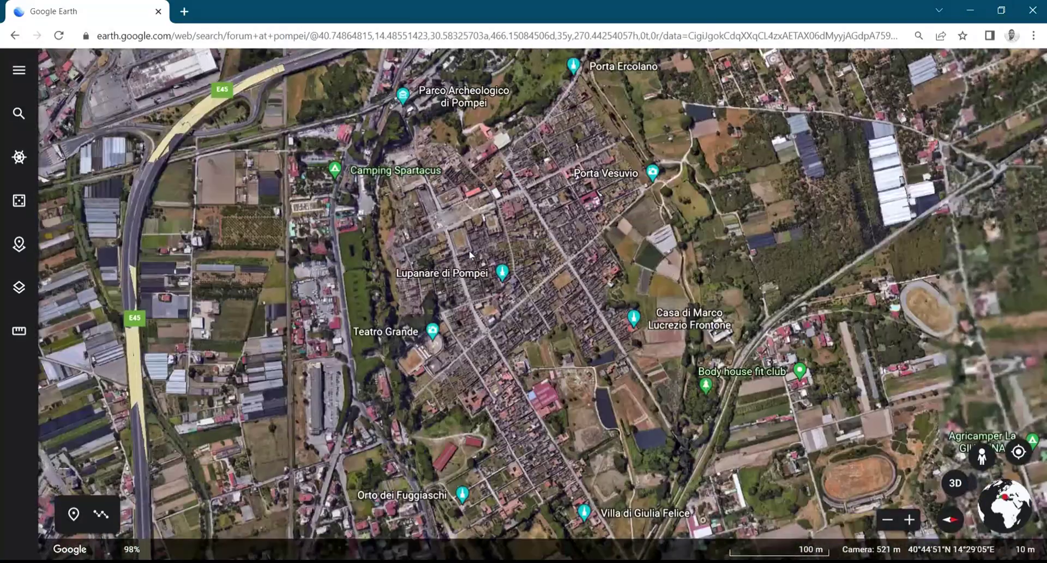
scroll(471, 255, down, 5)
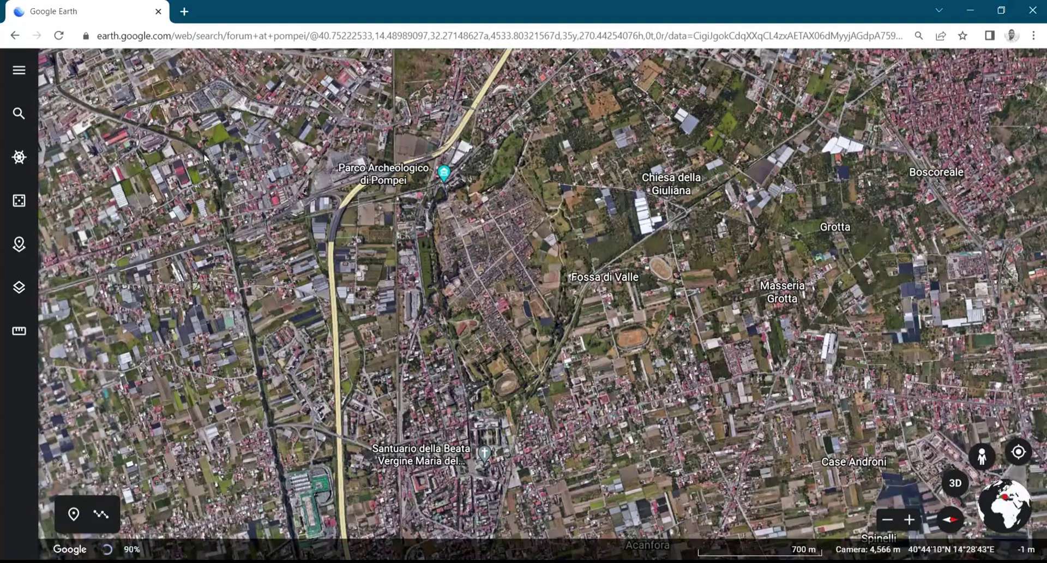
scroll(589, 231, down, 3)
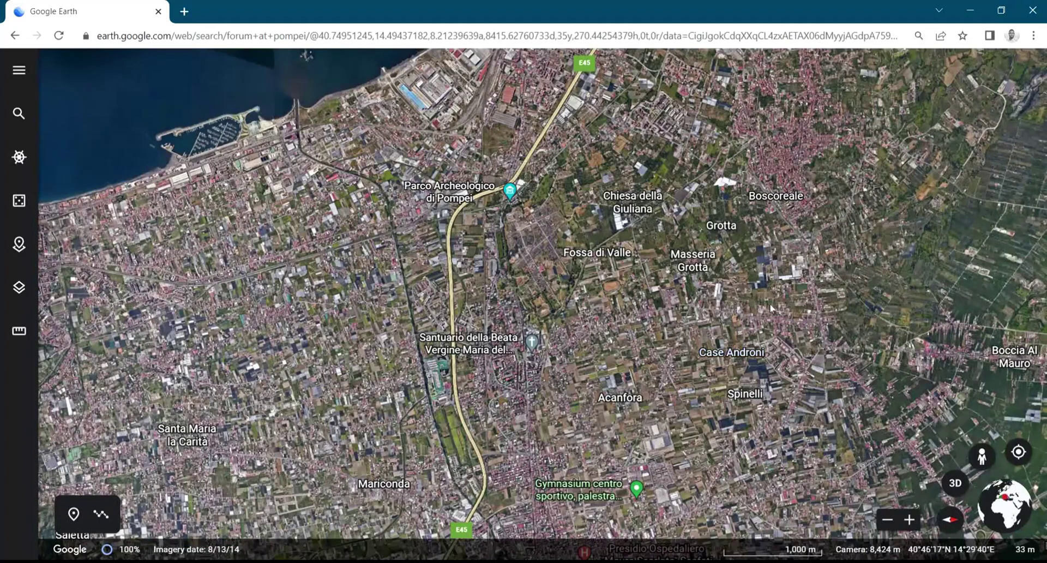
Step: Examine the neighbourhood around Pakito's Club A.S.D east of Pompeii from overhead and in a low tilted 3D view
scroll(770, 303, up, 10)
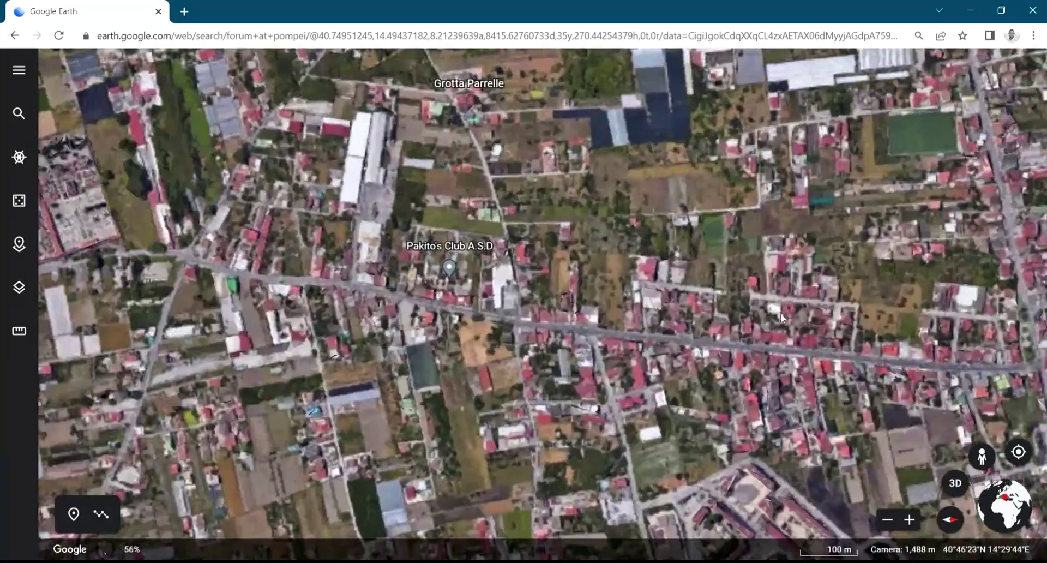
scroll(288, 231, up, 3)
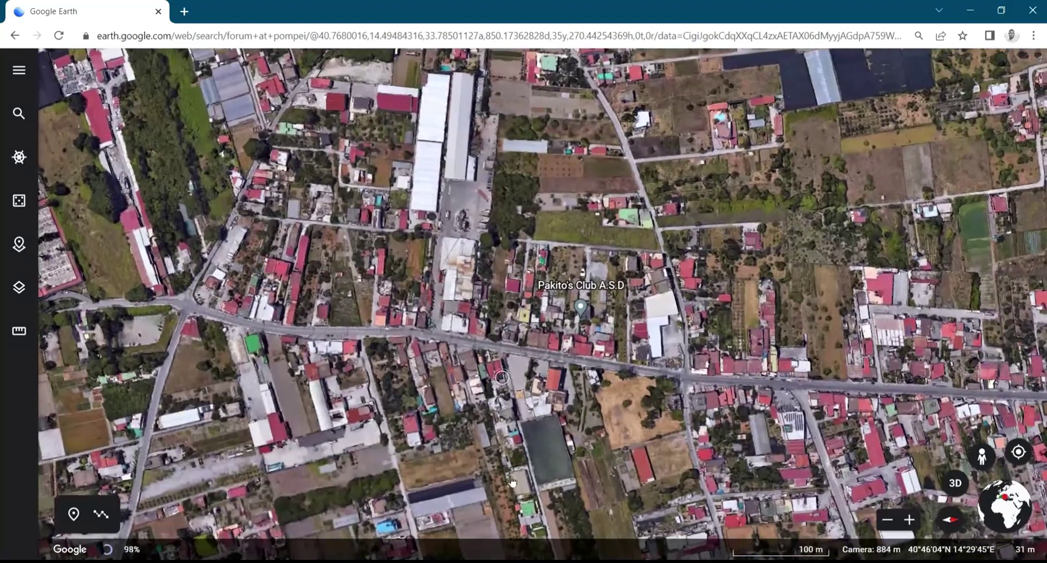
shift+drag(504, 378, 464, 271)
scroll(224, 408, down, 2)
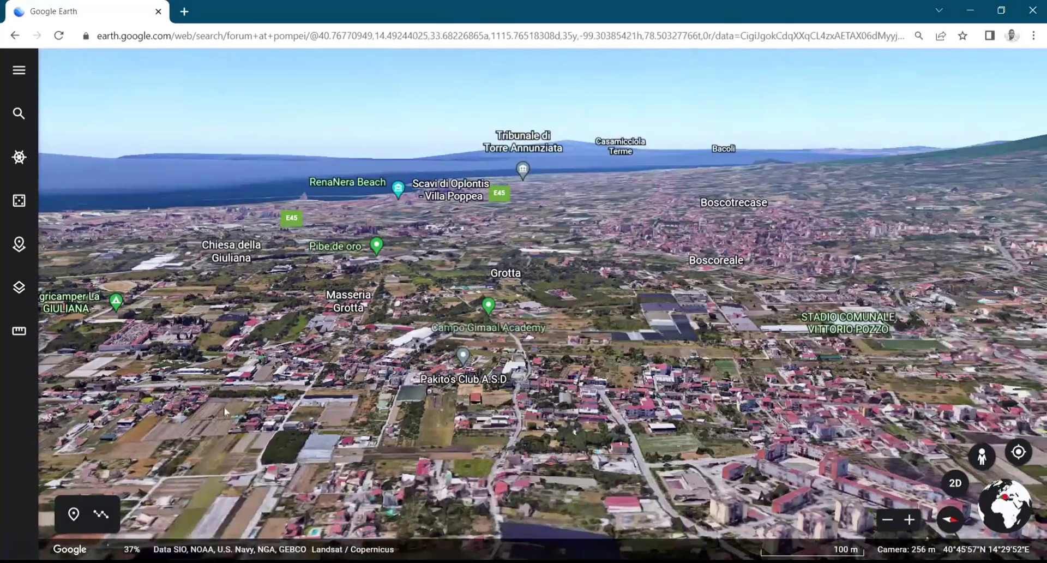
scroll(224, 407, up, 5)
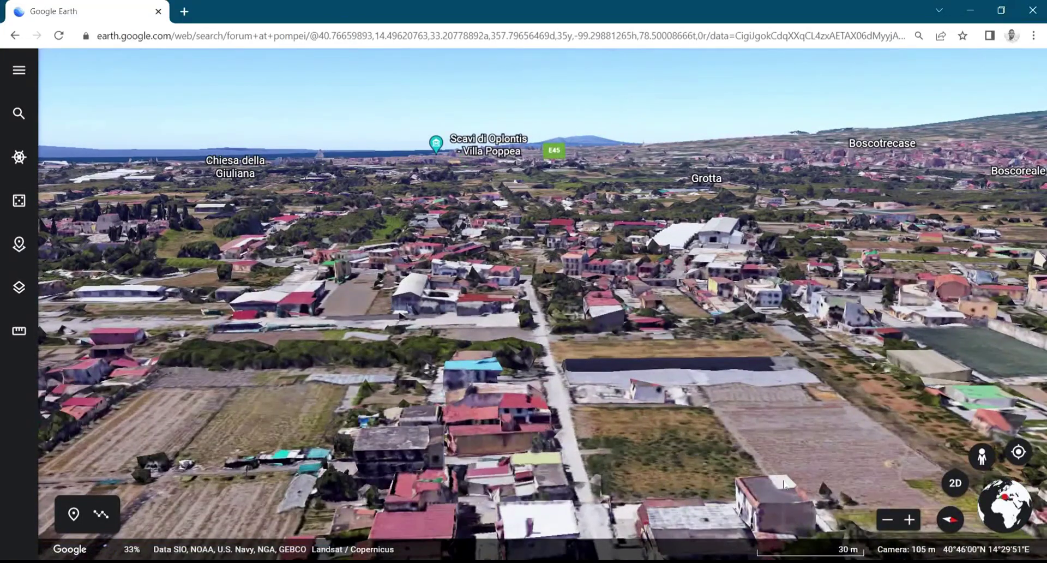
click(908, 520)
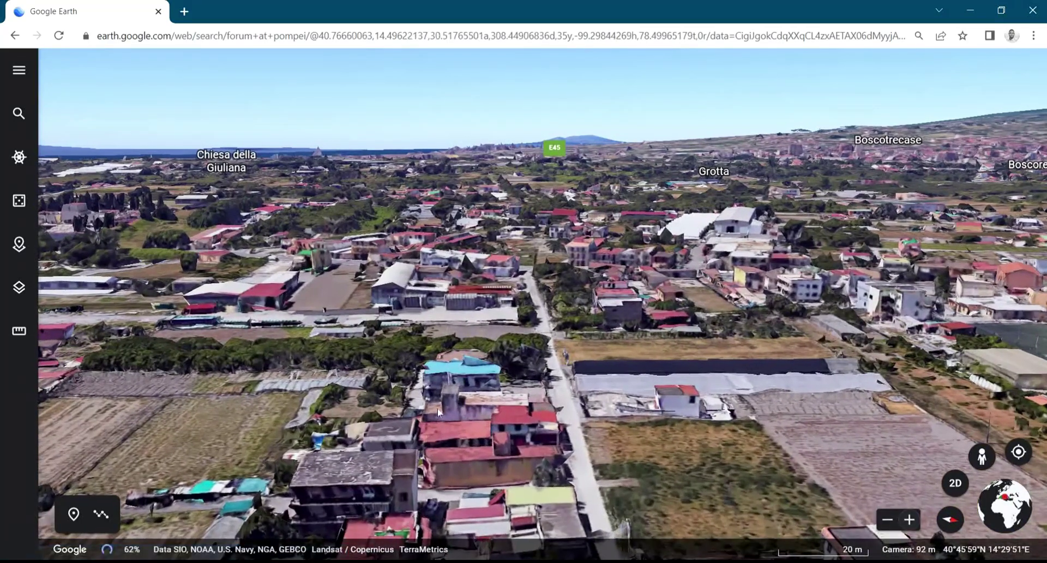
scroll(438, 410, up, 3)
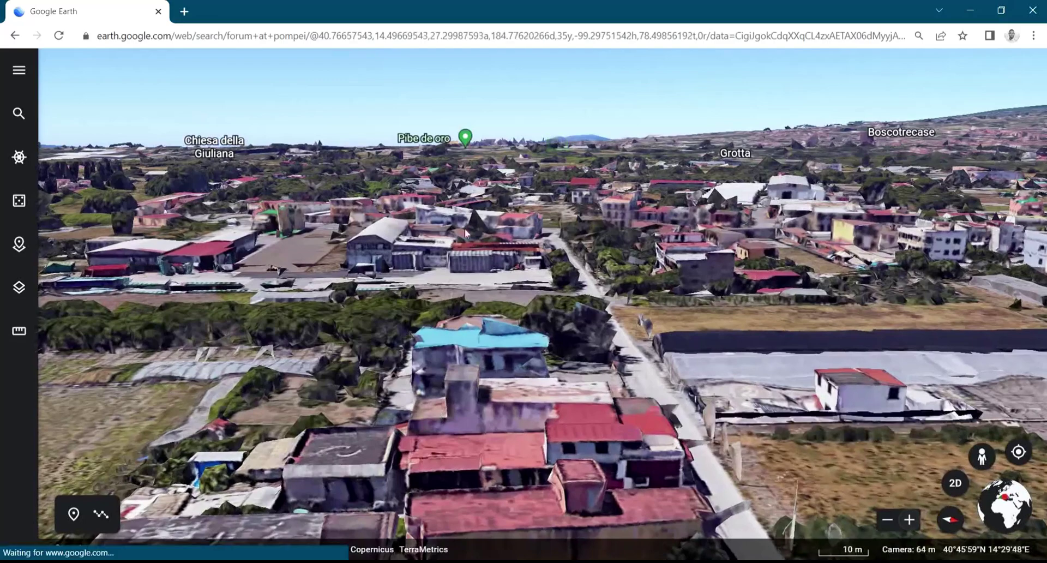
scroll(464, 229, up, 2)
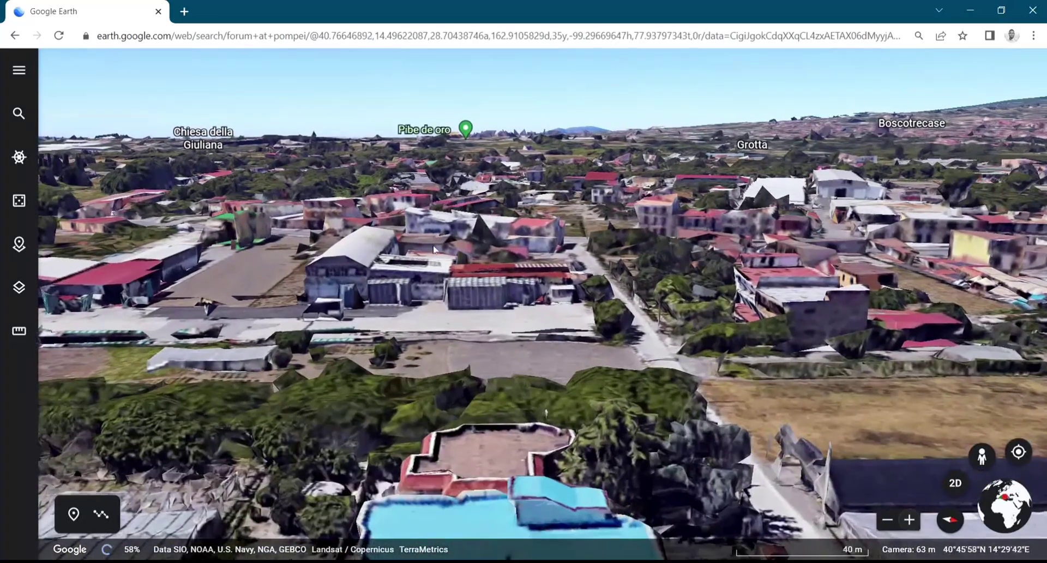
Step: Inspect the arched-roof warehouse compound and the houses across the road in 3D from several rotated and tilted angles
middle_drag(373, 251, 400, 389)
shift+drag(401, 389, 198, 288)
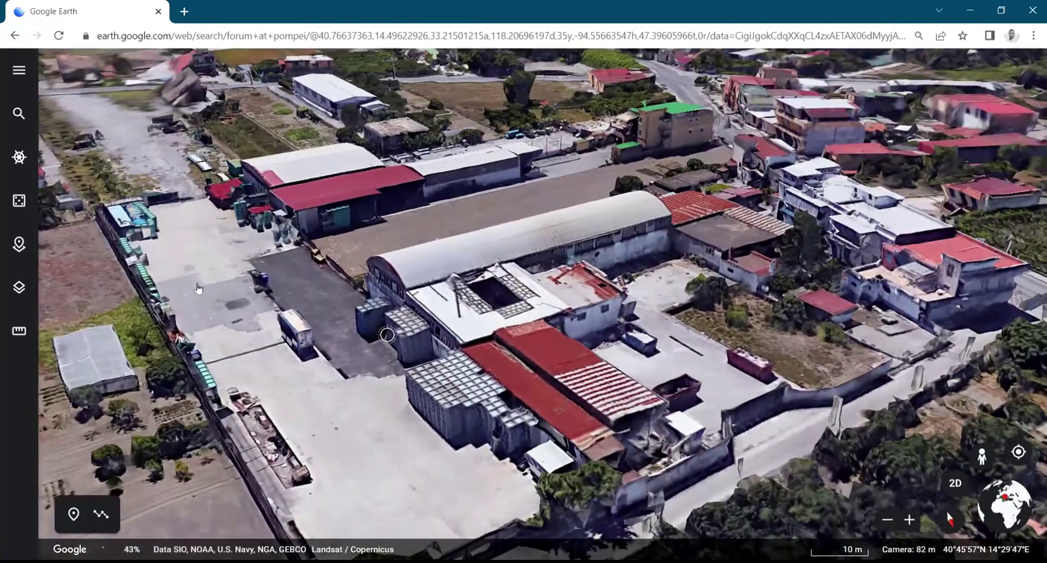
shift+drag(557, 343, 413, 357)
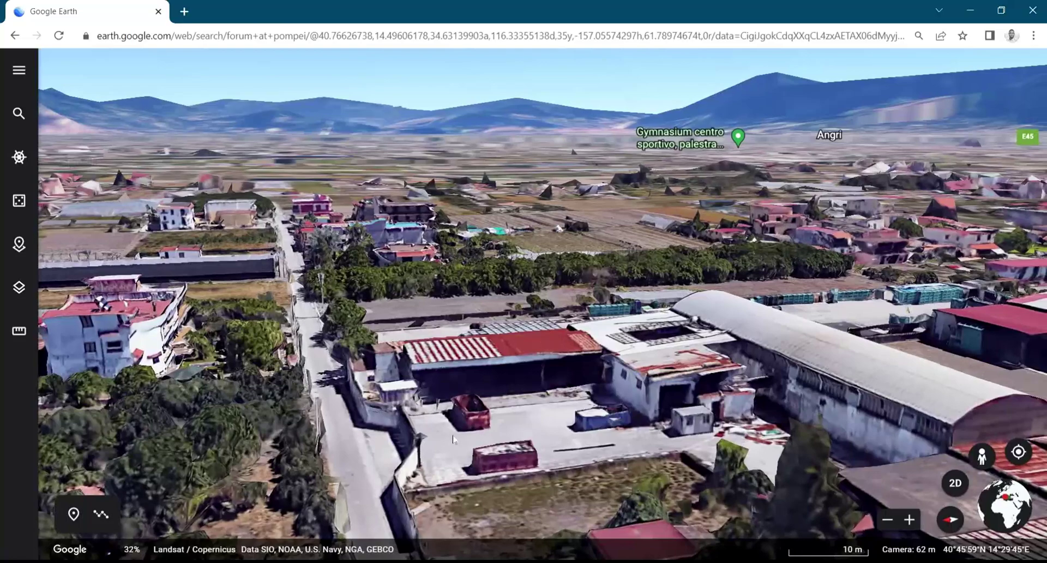
shift+drag(452, 439, 578, 434)
shift+drag(436, 333, 453, 458)
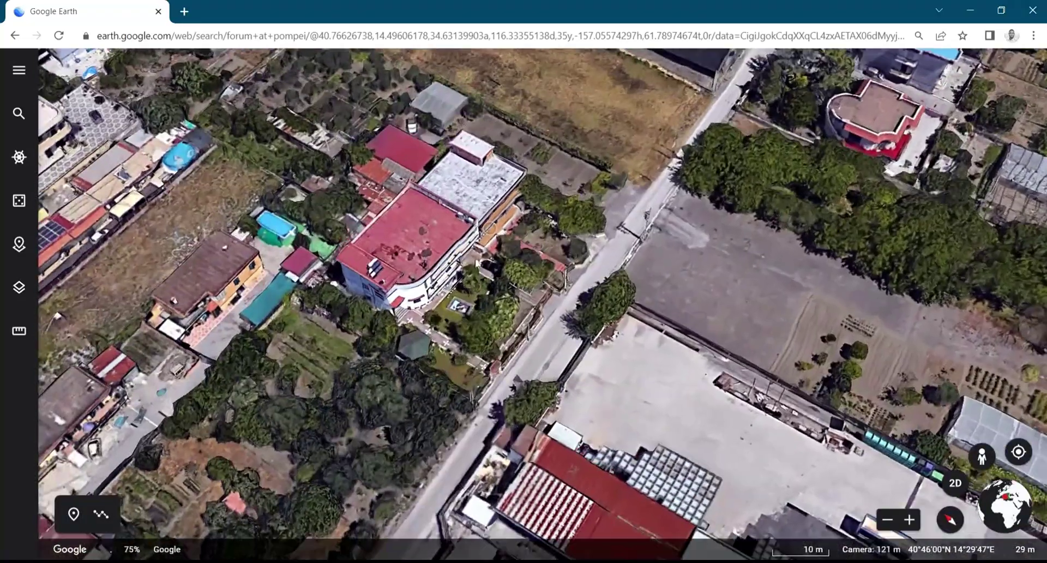
shift+drag(475, 264, 420, 84)
scroll(429, 137, down, 3)
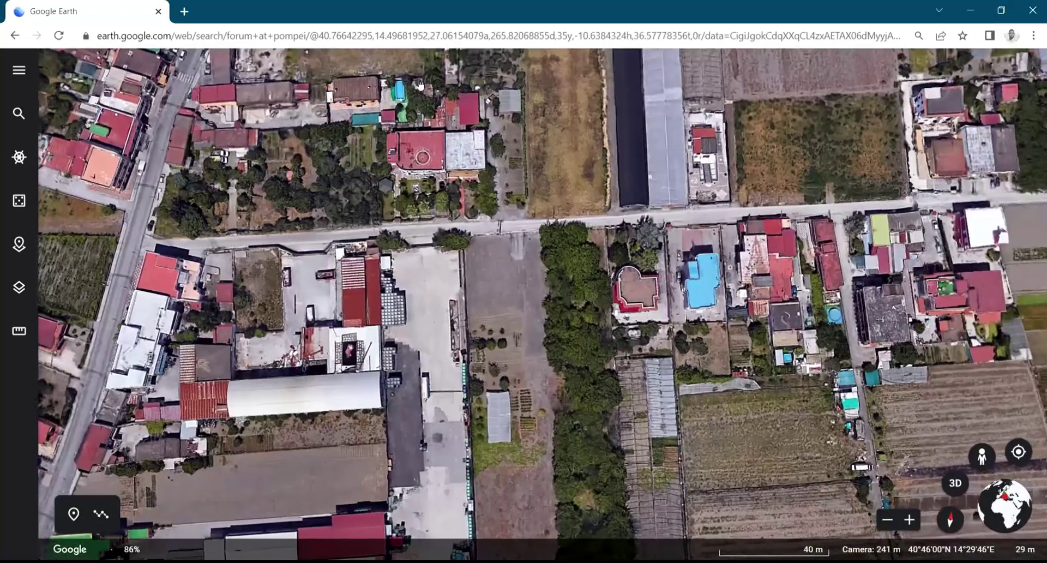
Step: Examine the red-roofed building beside the road from overhead, and circle around it and the facing warehouse in 3D
scroll(423, 73, down, 5)
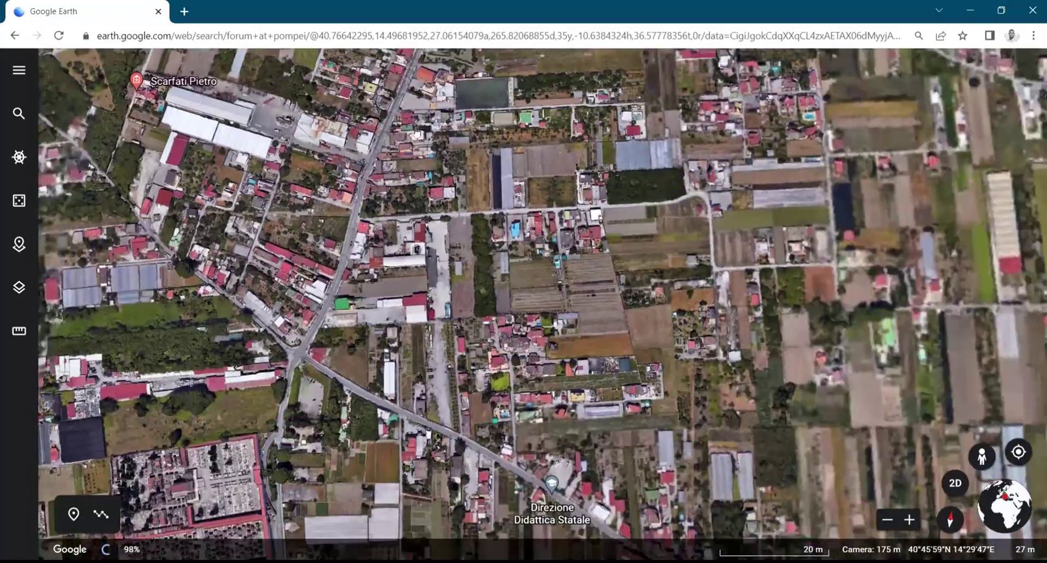
scroll(431, 126, up, 3)
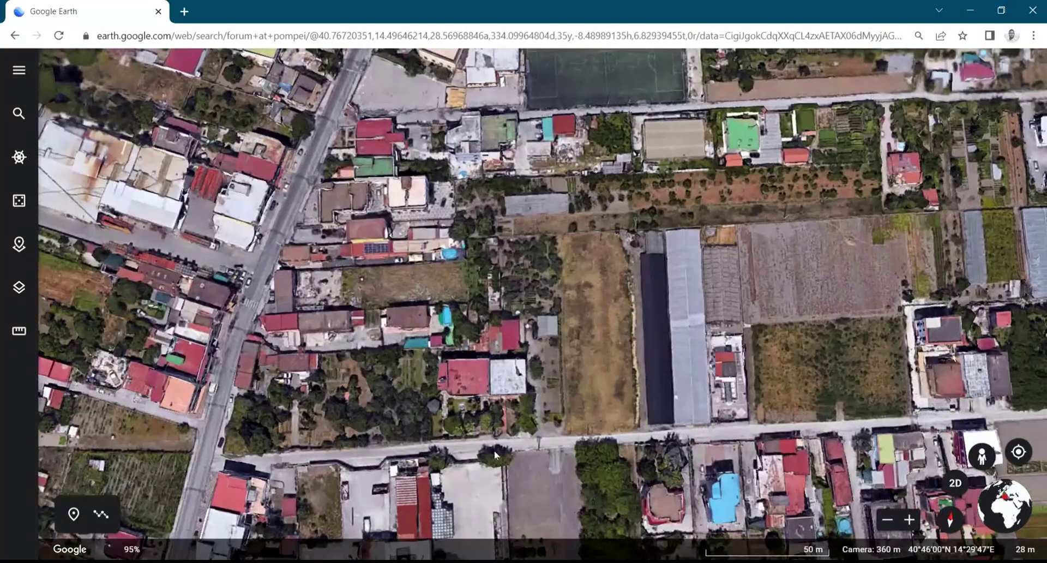
scroll(485, 445, down, 2)
scroll(480, 437, up, 3)
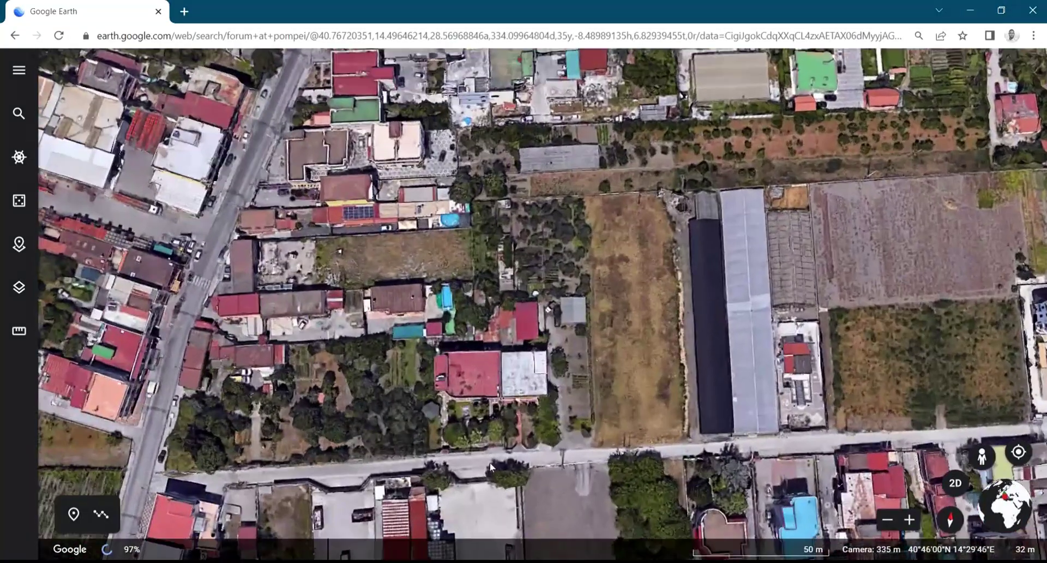
scroll(490, 463, up, 4)
scroll(481, 397, up, 4)
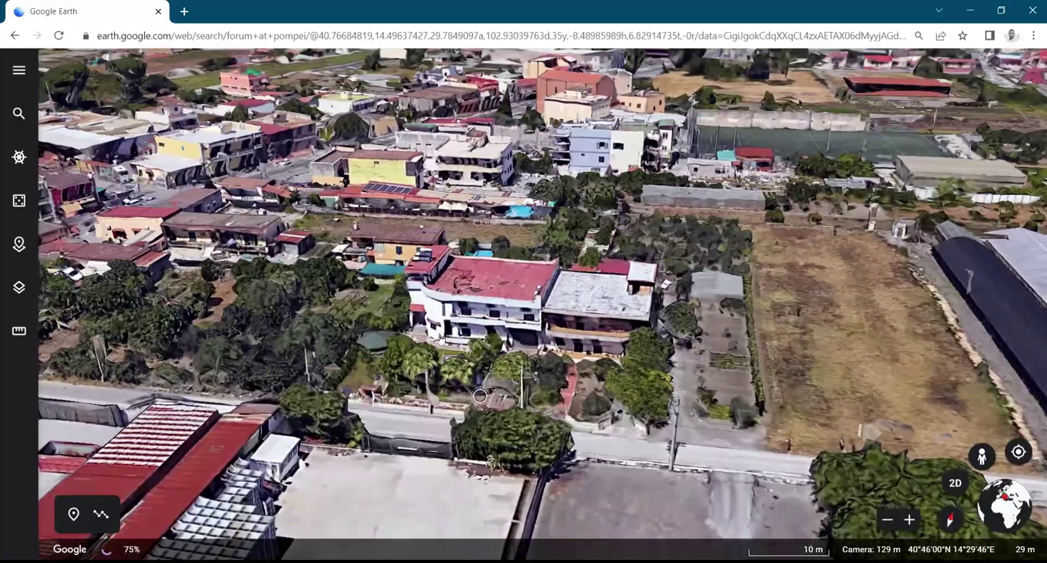
middle_drag(441, 338, 607, 368)
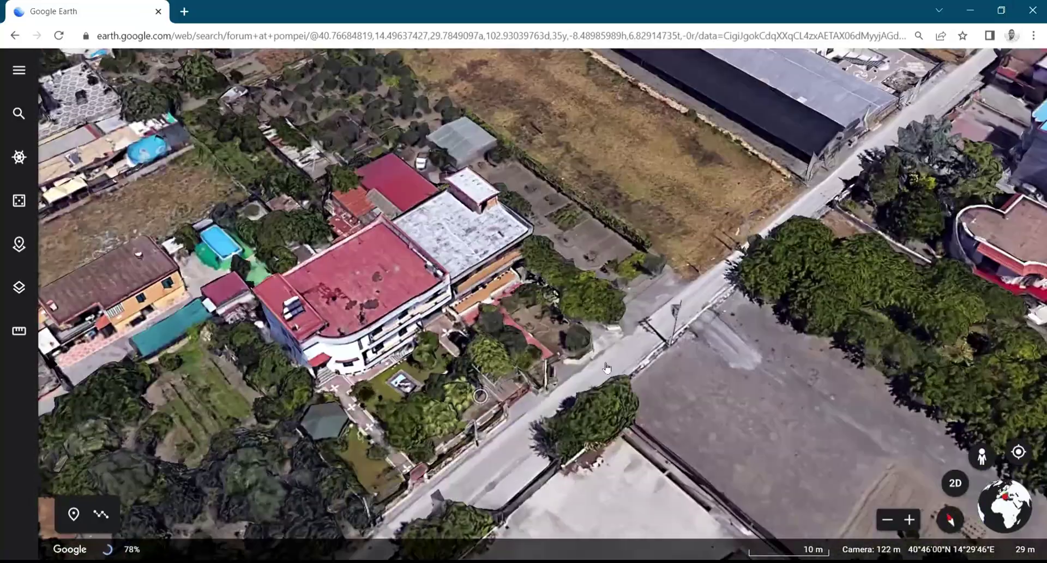
shift+drag(606, 368, 421, 372)
scroll(503, 279, down, 5)
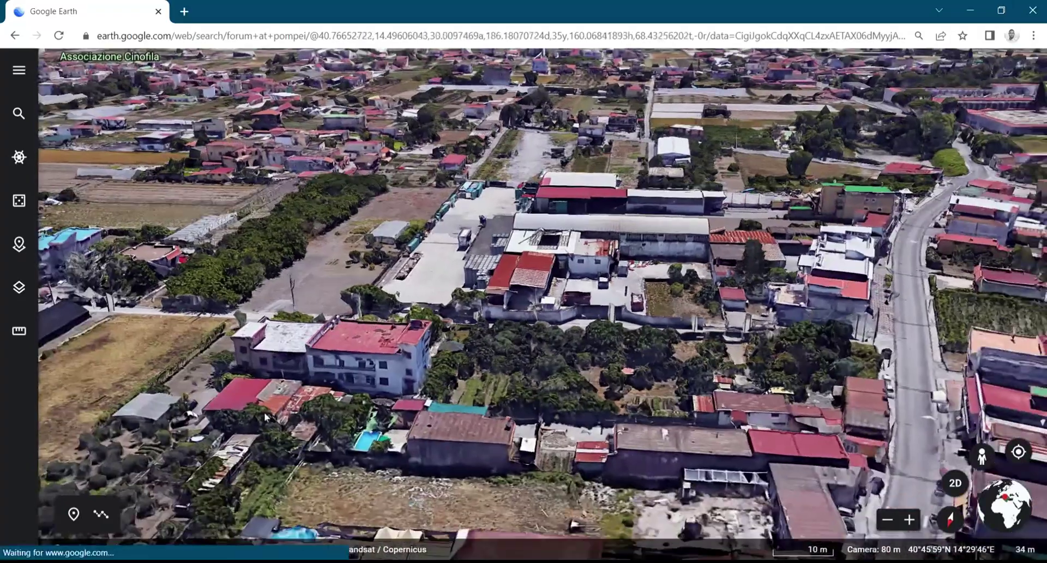
middle_drag(203, 400, 545, 409)
shift+drag(545, 410, 406, 354)
Step: Survey the Gulf of Naples coast in perspective and inspect the 3D buildings around the large green-and-white warehouse inland
scroll(407, 354, down, 10)
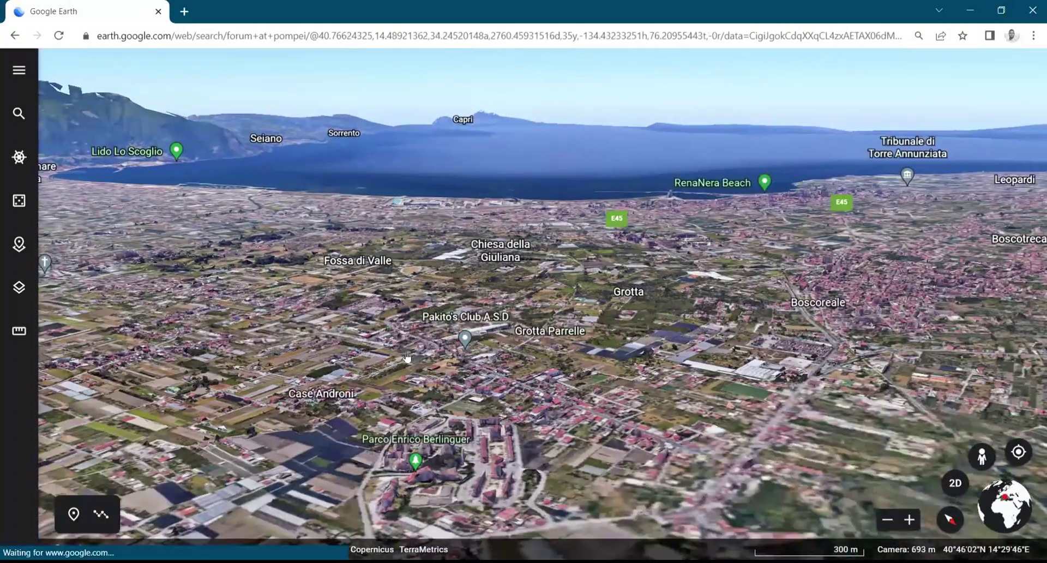
scroll(406, 355, down, 5)
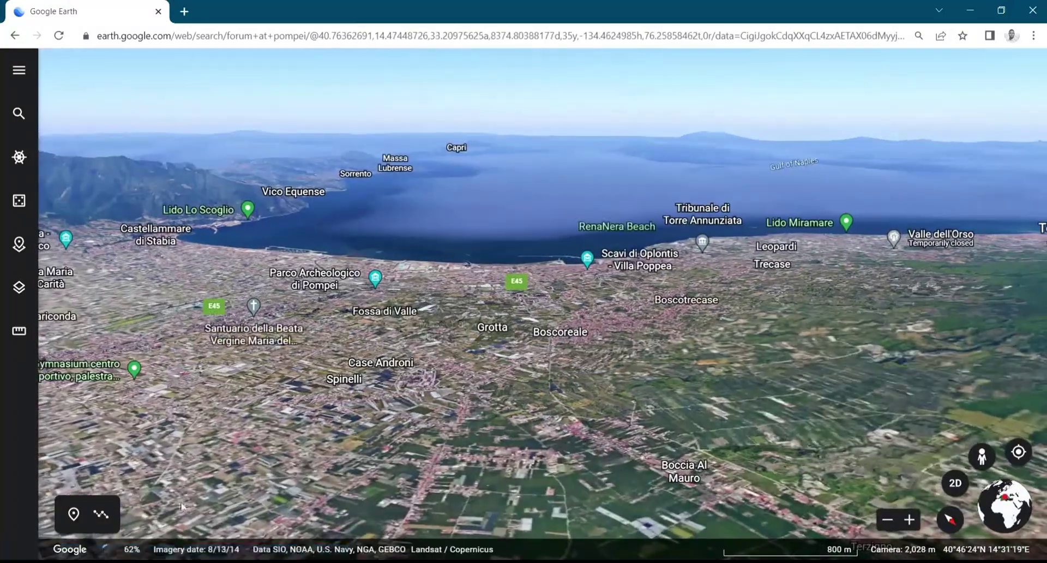
scroll(182, 507, up, 10)
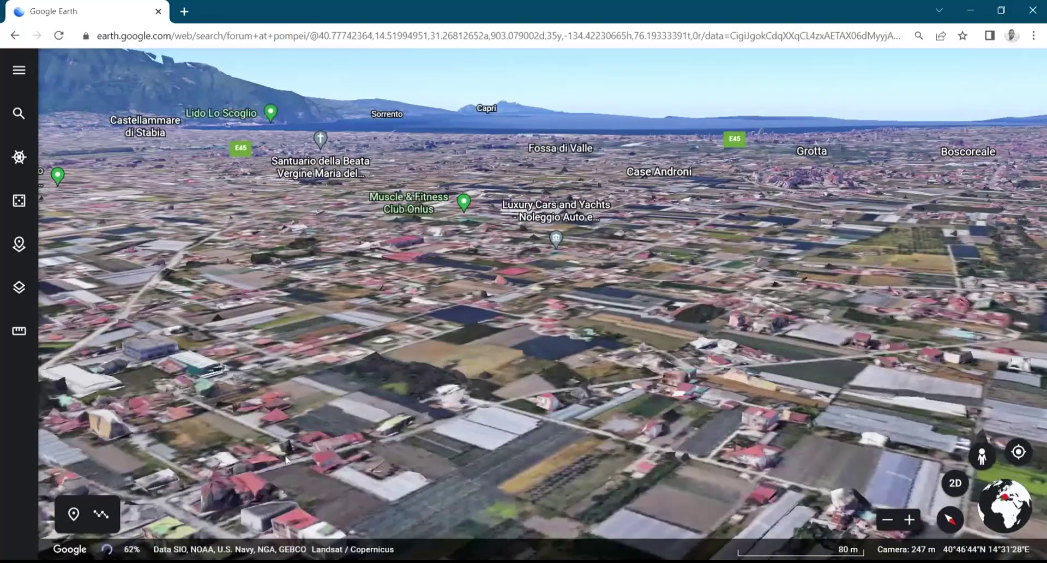
scroll(286, 460, up, 5)
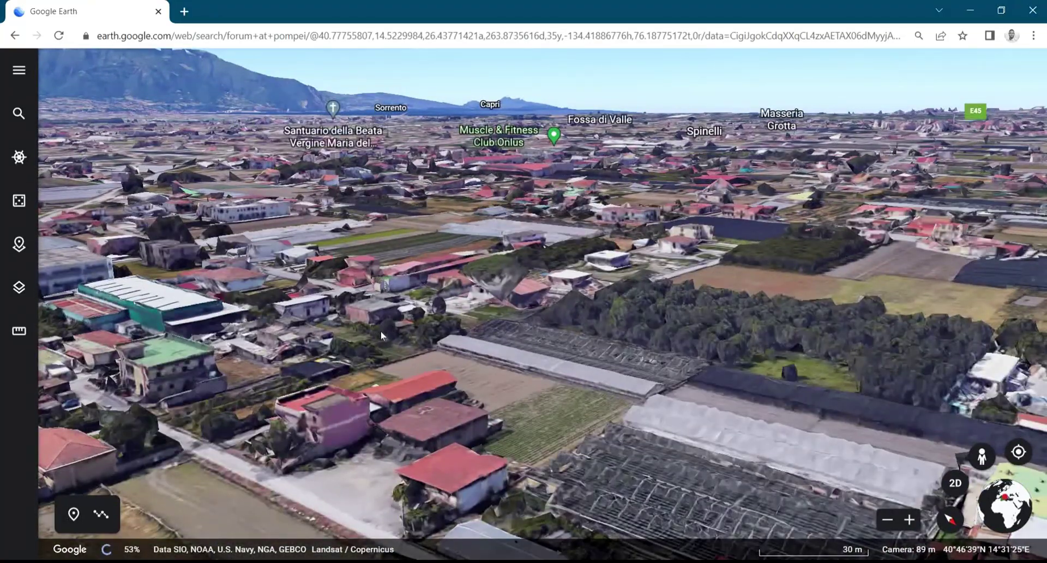
scroll(174, 295, down, 3)
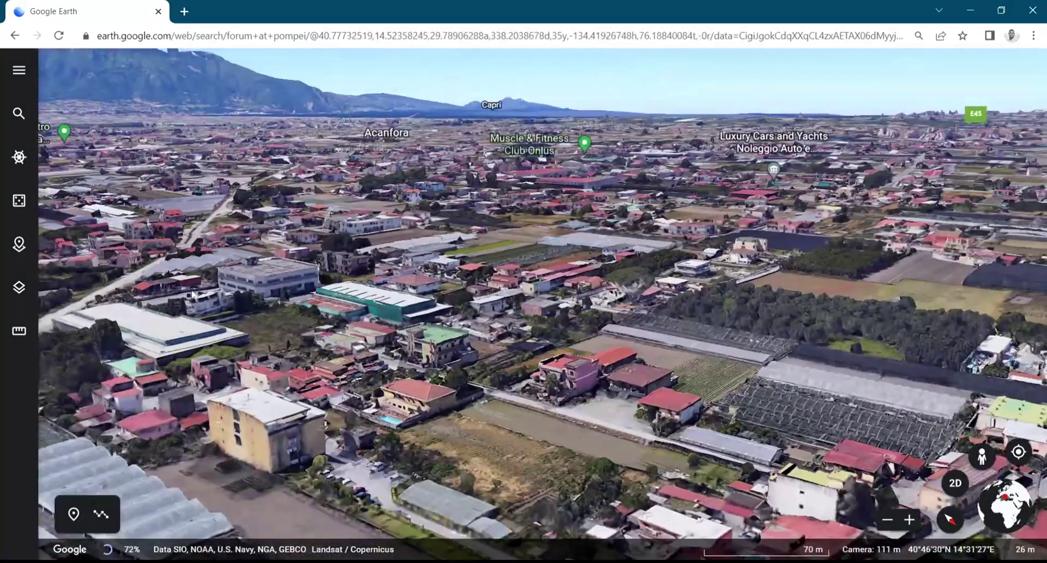
scroll(378, 400, up, 2)
scroll(375, 365, up, 5)
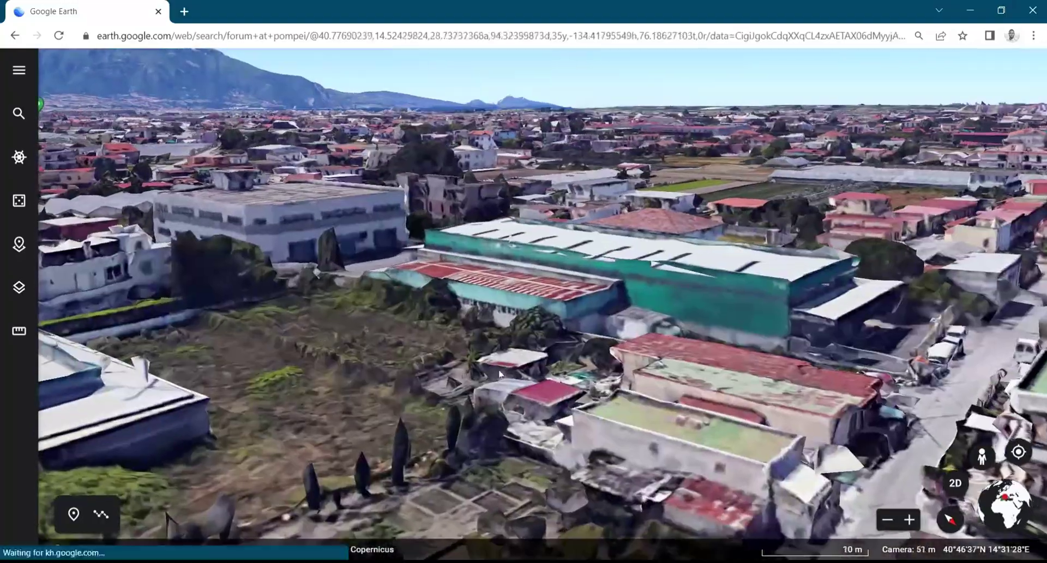
middle_drag(505, 355, 668, 371)
shift+drag(669, 372, 731, 258)
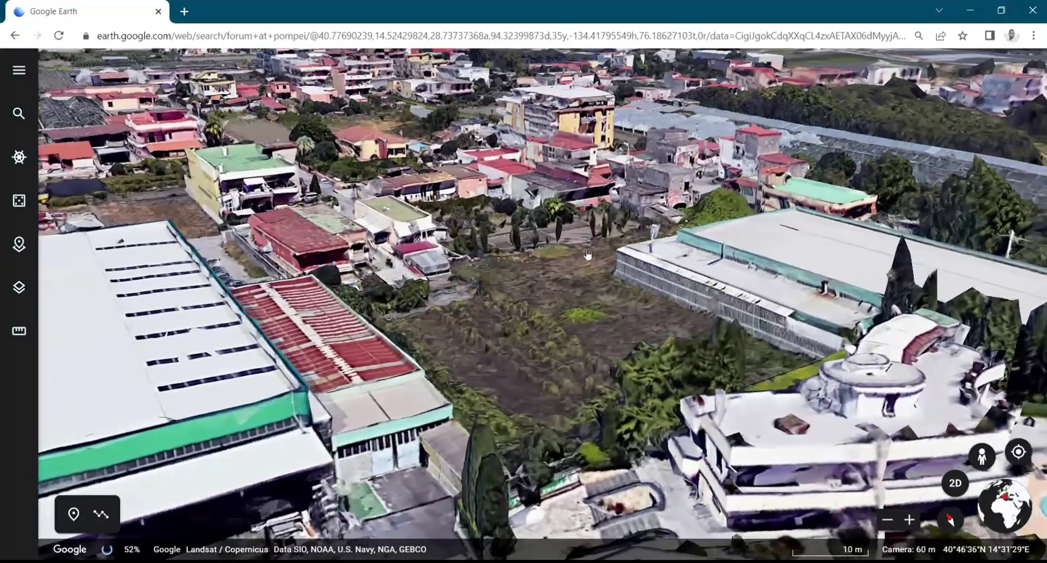
Step: Examine the 3D buildings near Parrocchia di San Vincenzo Ferreri up close from different directions
scroll(542, 258, down, 5)
scroll(512, 178, down, 5)
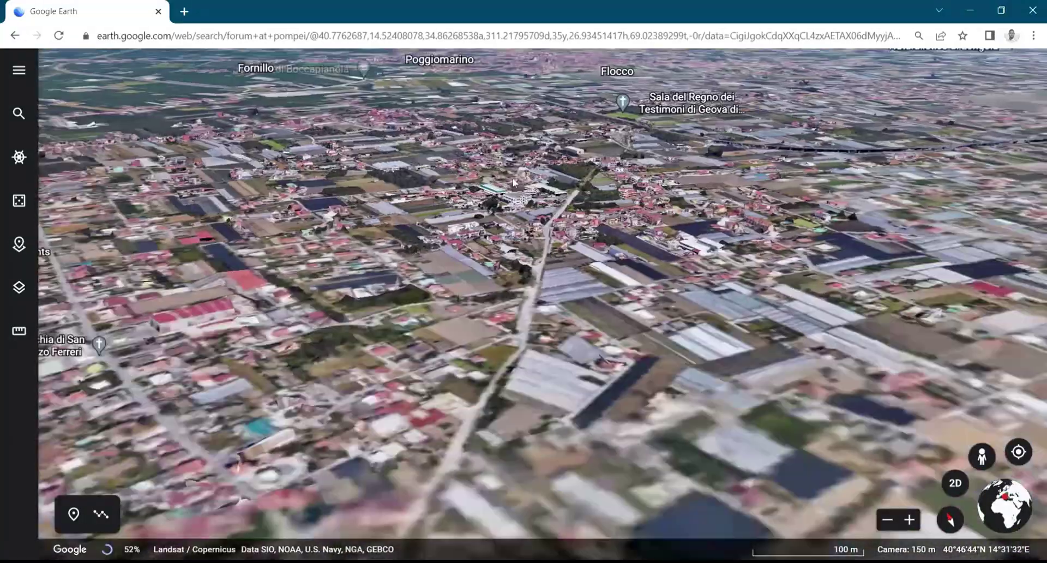
scroll(243, 375, up, 3)
scroll(459, 245, up, 5)
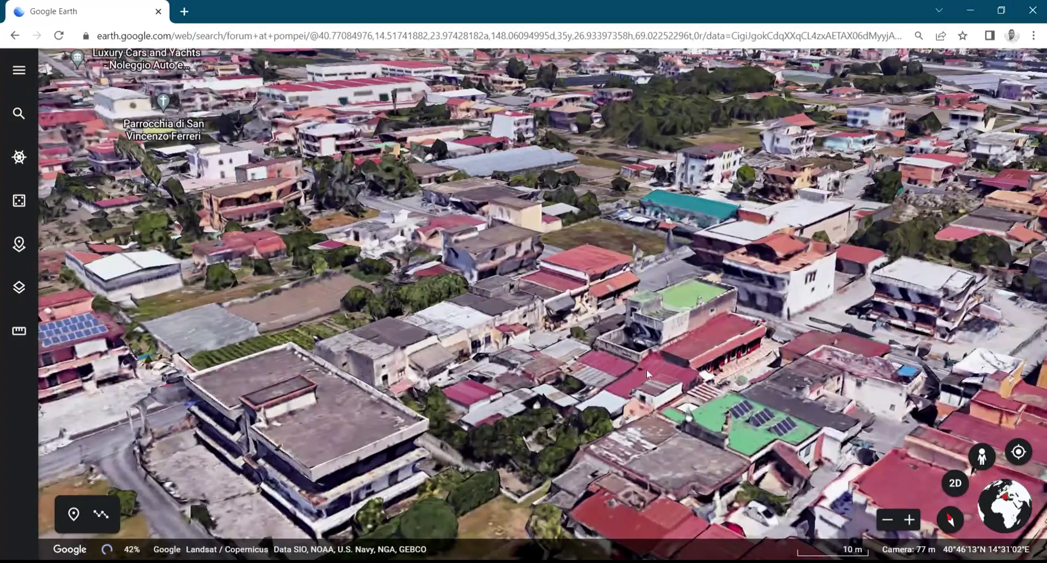
mouse_move(561, 353)
middle_down()
mouse_move(573, 409)
mouse_move(659, 296)
mouse_move(680, 286)
mouse_move(674, 327)
middle_up()
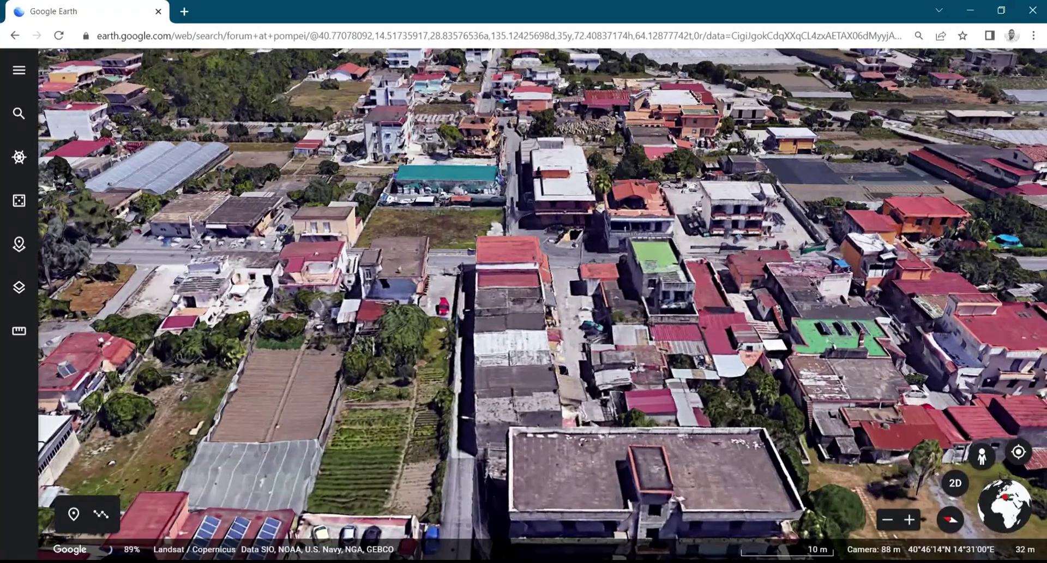
Step: Switch to Google Earth Pro, tilt the view around the UBA tower in Lagos and enter Street View on Marina Rd
key(alt+Tab)
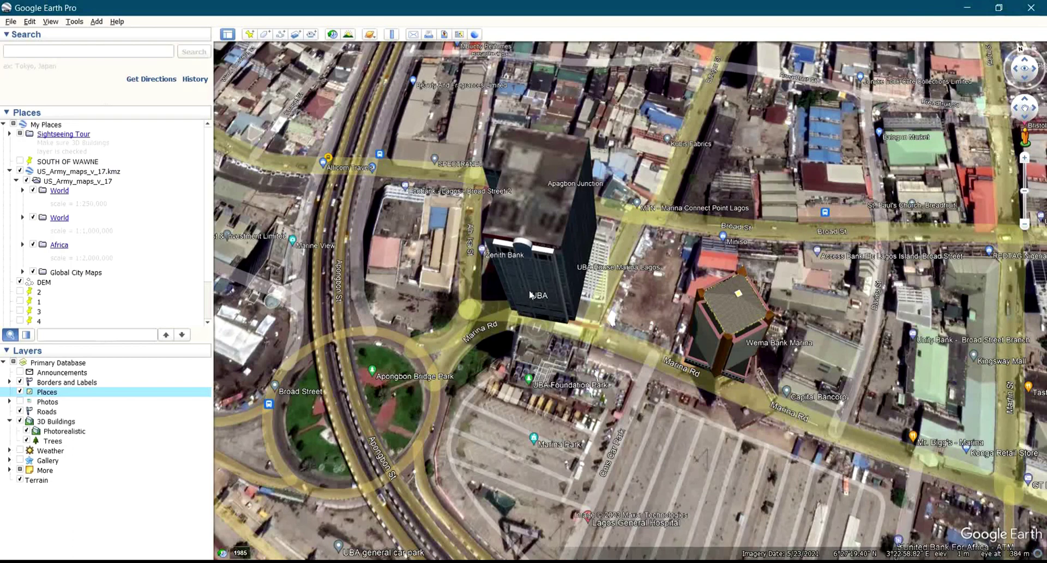
middle_drag(618, 242, 712, 315)
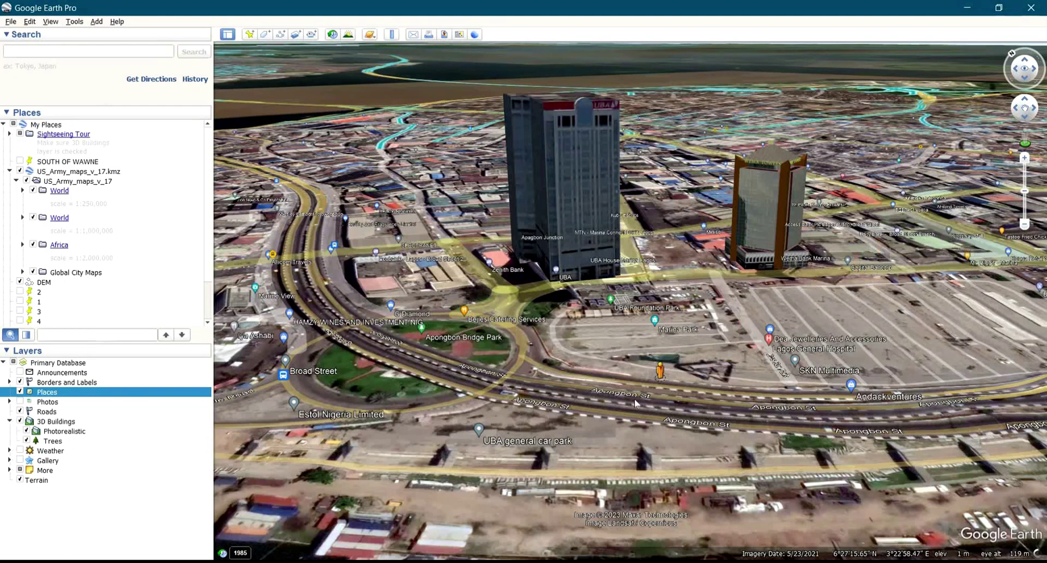
drag(636, 403, 539, 280)
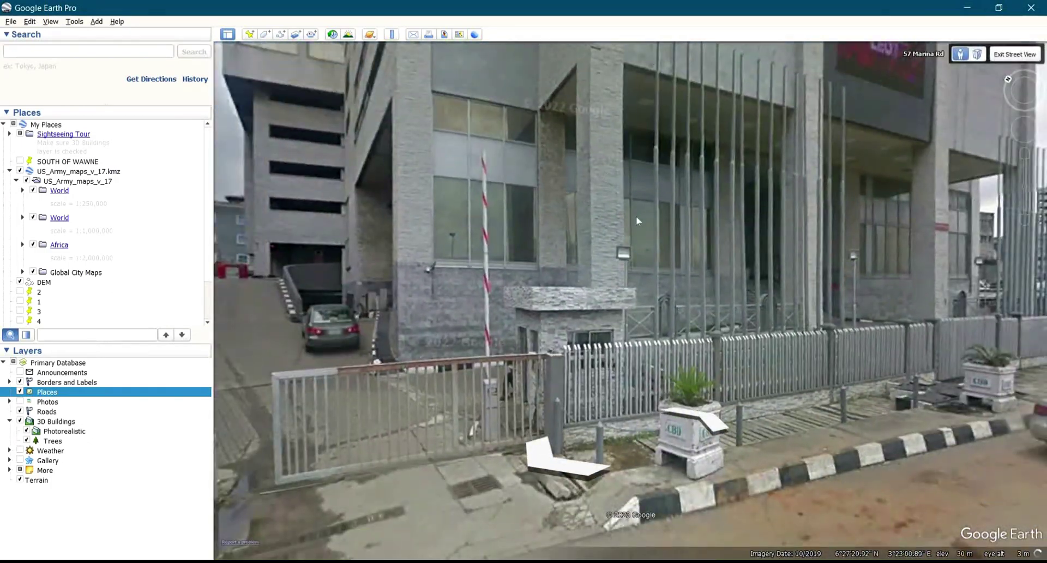
Step: Move through Street View from 57 Marina Rd to Alh. Isa St and look up the glass facade of the Zenith Bank building
click(593, 260)
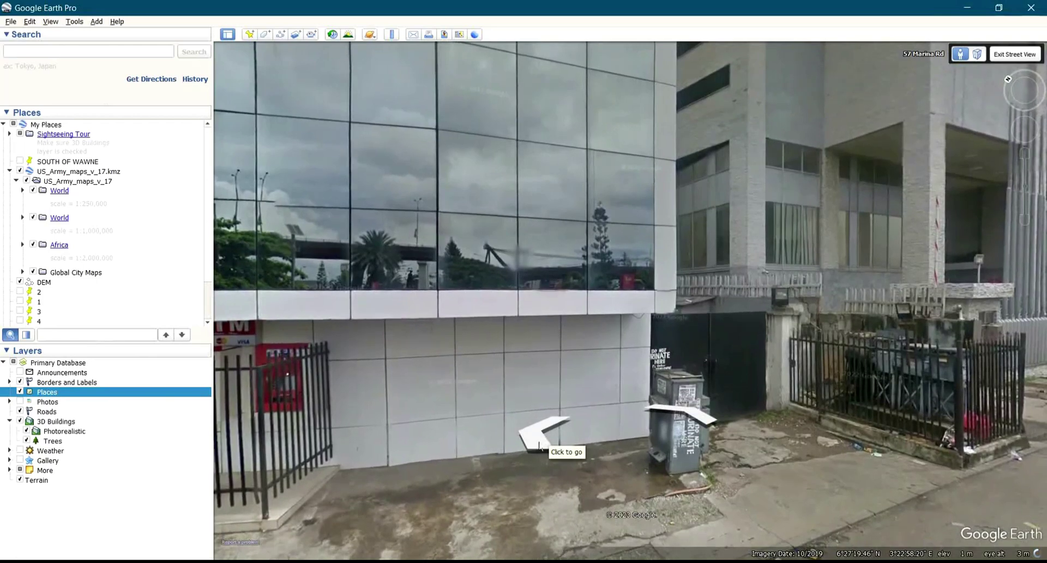
click(543, 463)
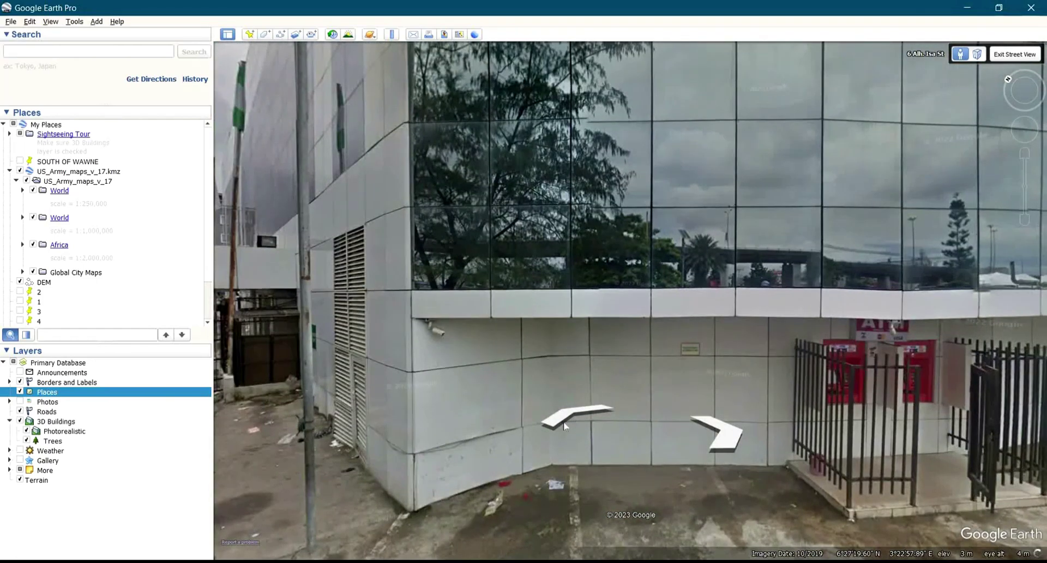
drag(575, 420, 516, 441)
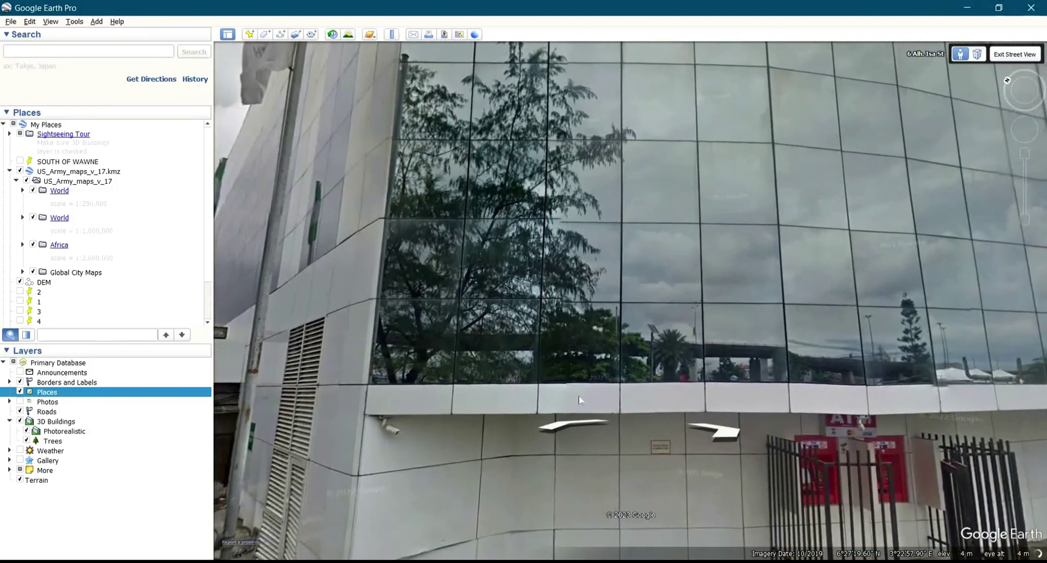
drag(580, 399, 627, 548)
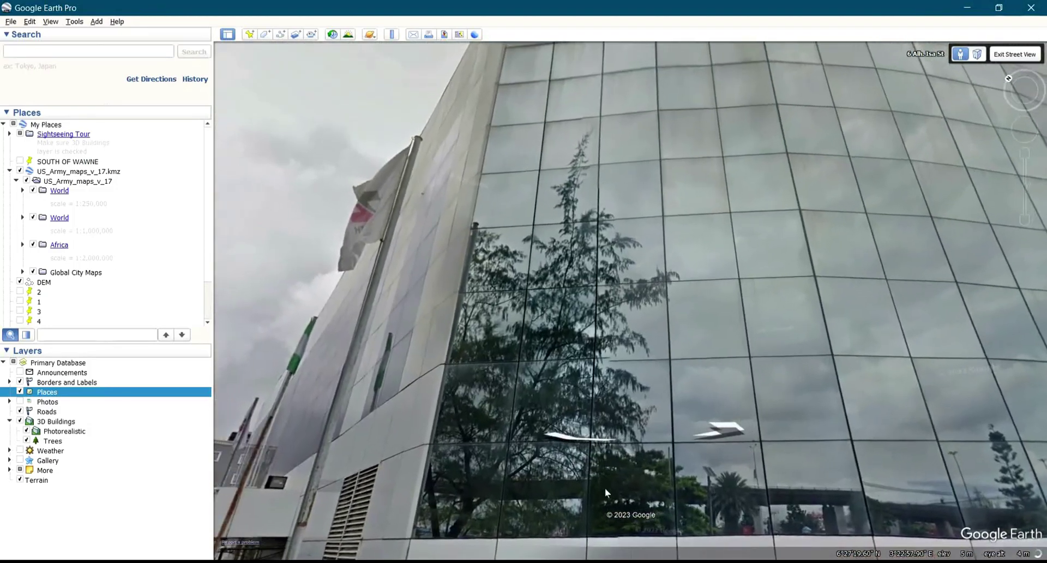
drag(561, 410, 594, 555)
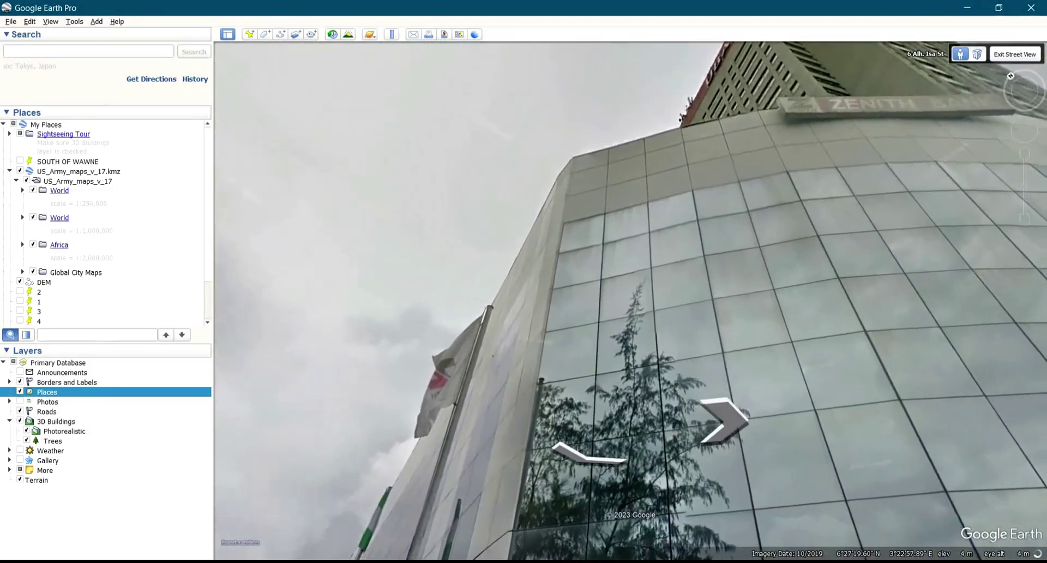
drag(563, 410, 427, 143)
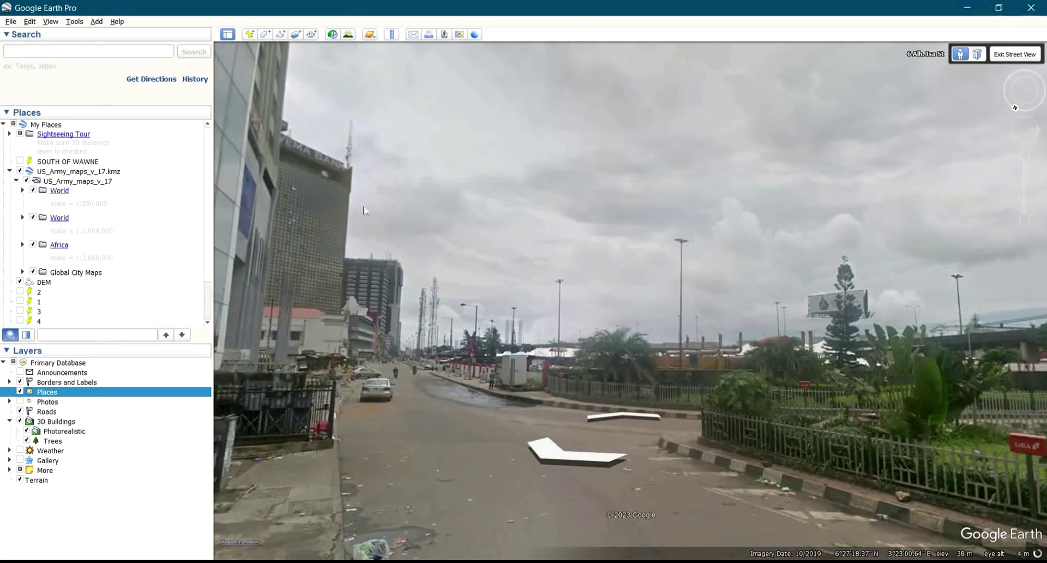
Step: Look around at the Zenith Bank facade, the UBA tower rising behind it and the street surface below
drag(425, 303, 512, 224)
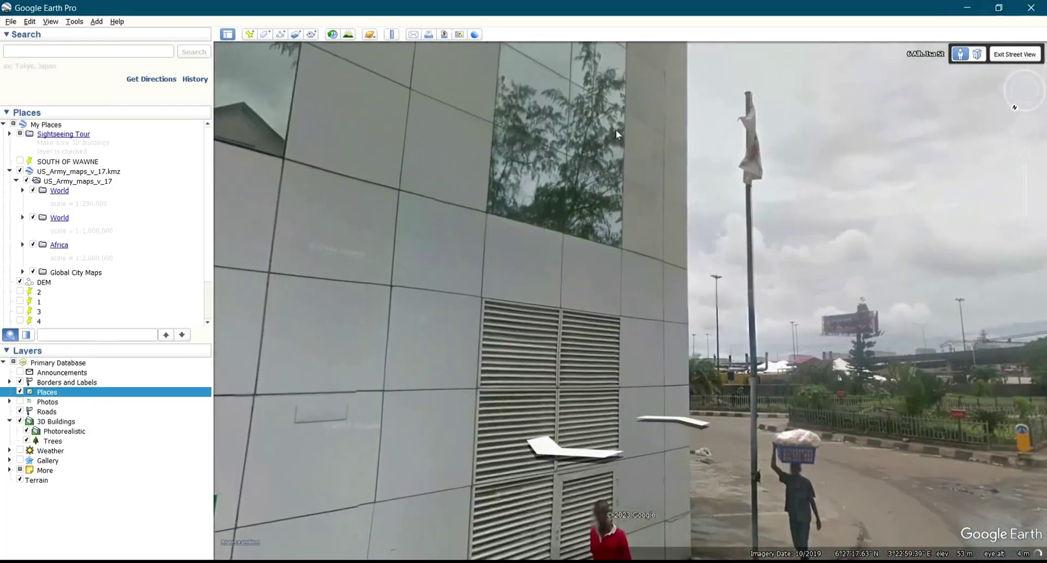
drag(617, 129, 782, 423)
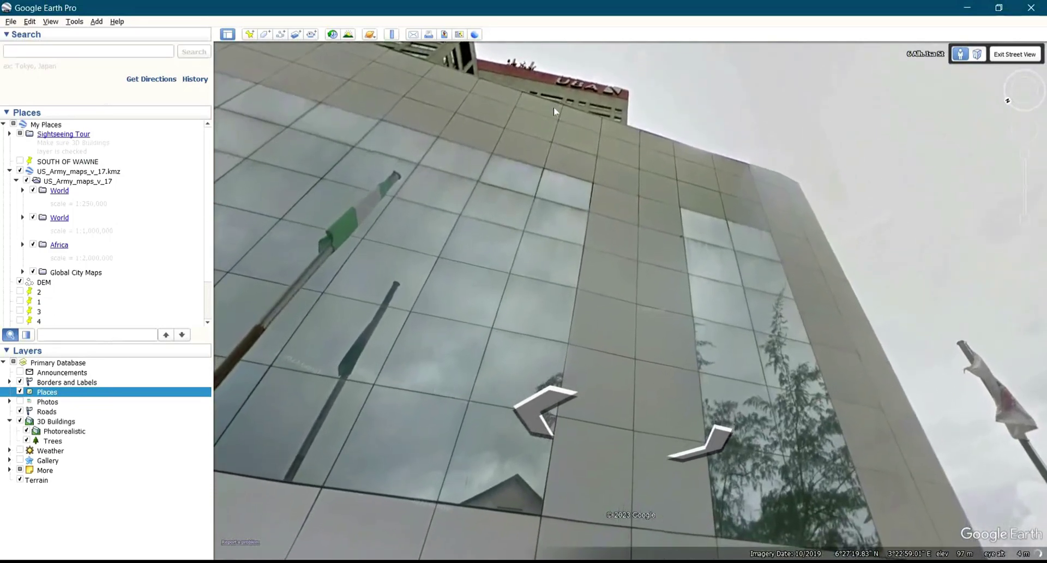
drag(554, 106, 673, 106)
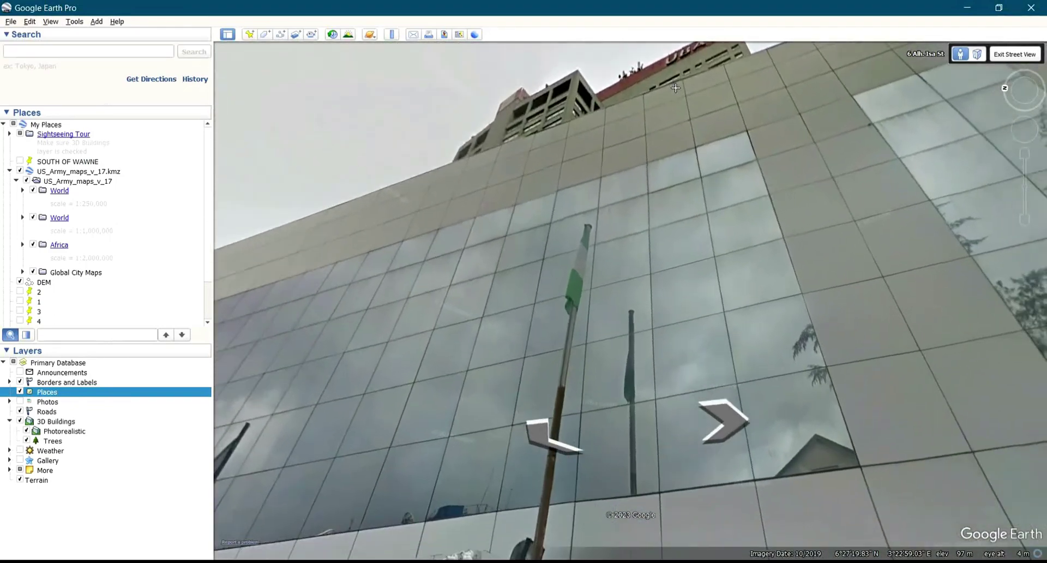
drag(685, 277, 617, 181)
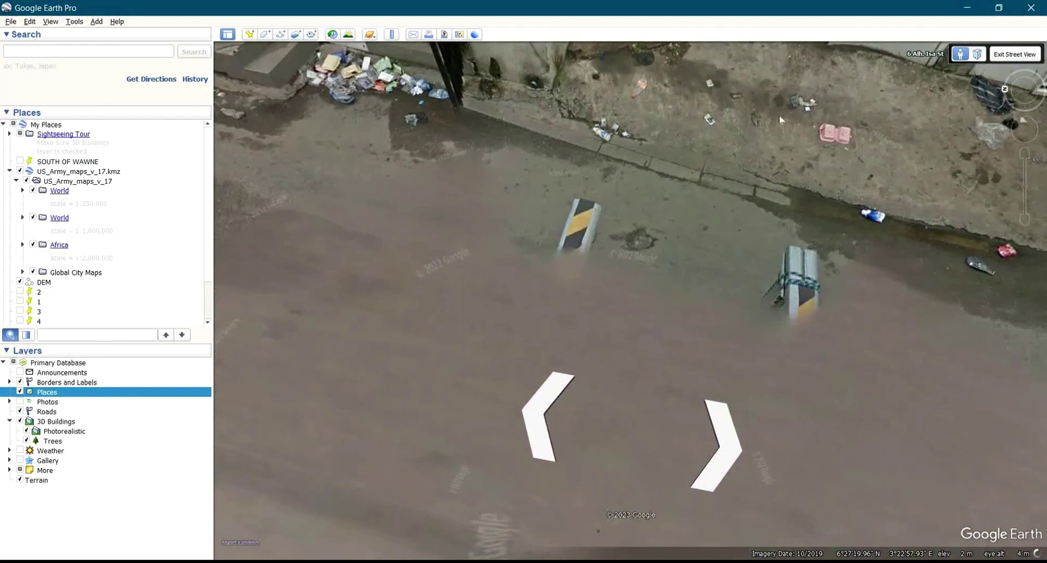
Step: Exit Street View and survey the 3D UBA and Wema Bank towers from farther out and at different tilts
click(1010, 58)
click(1009, 54)
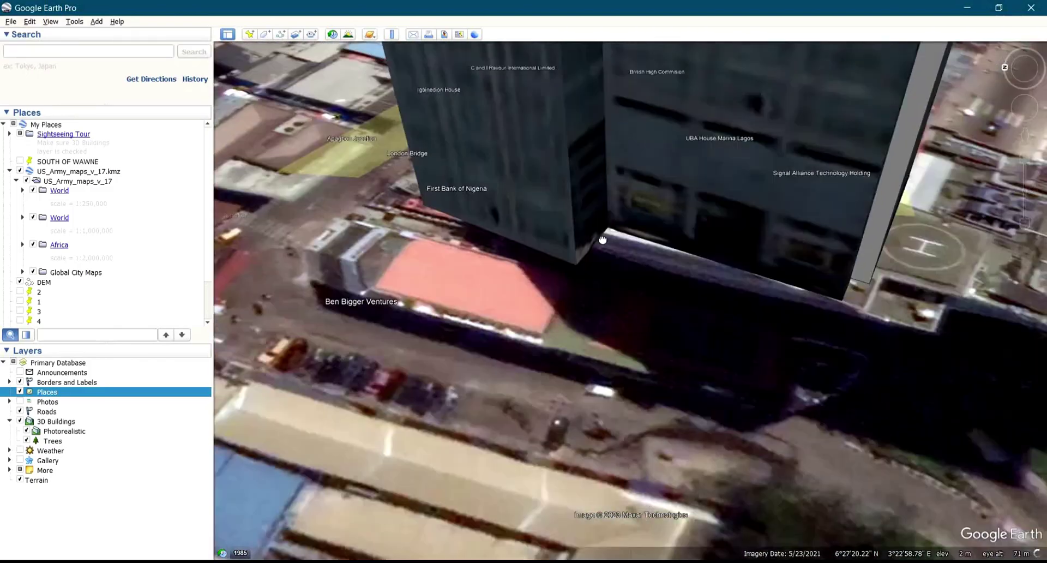
scroll(642, 308, down, 3)
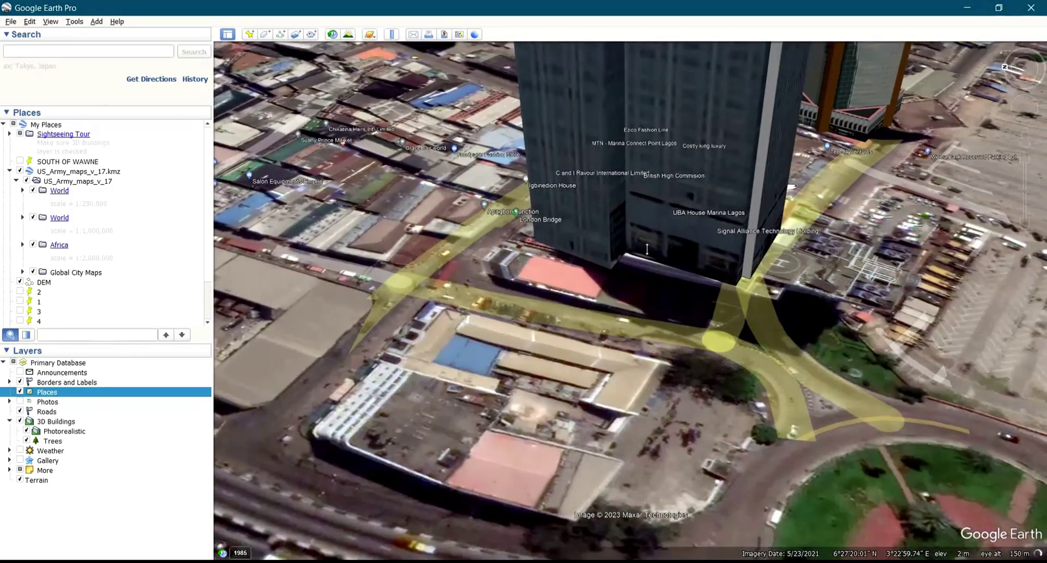
mouse_move(647, 249)
middle_down()
mouse_move(648, 328)
mouse_move(655, 241)
middle_up()
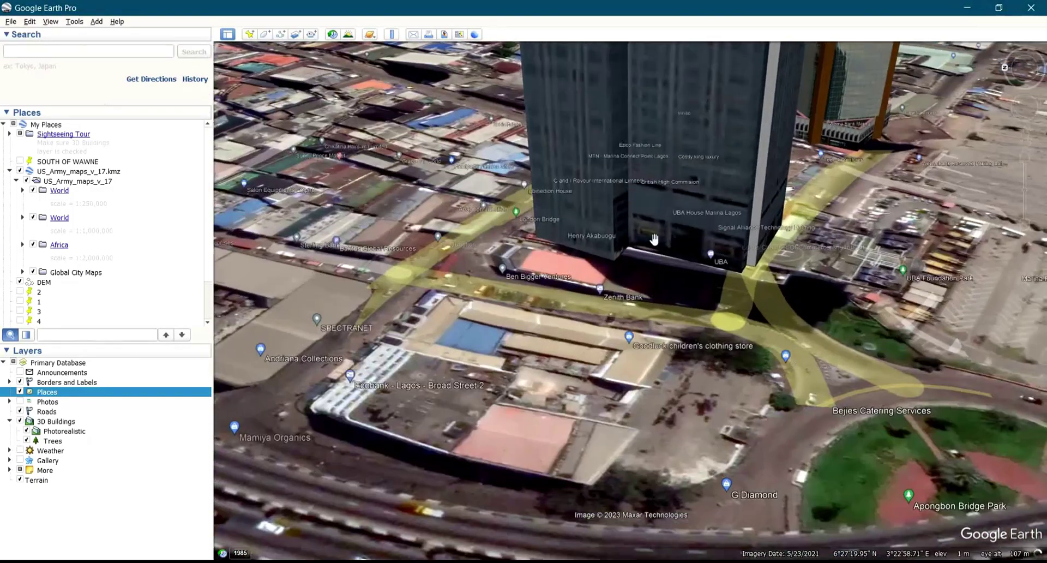
scroll(657, 270, down, 3)
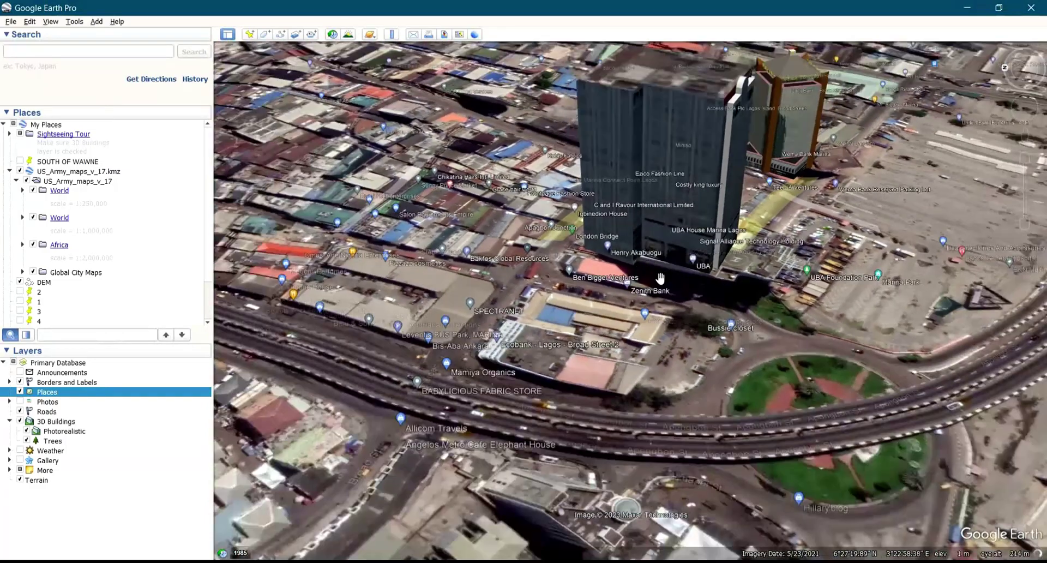
scroll(660, 278, down, 2)
drag(750, 60, 753, 97)
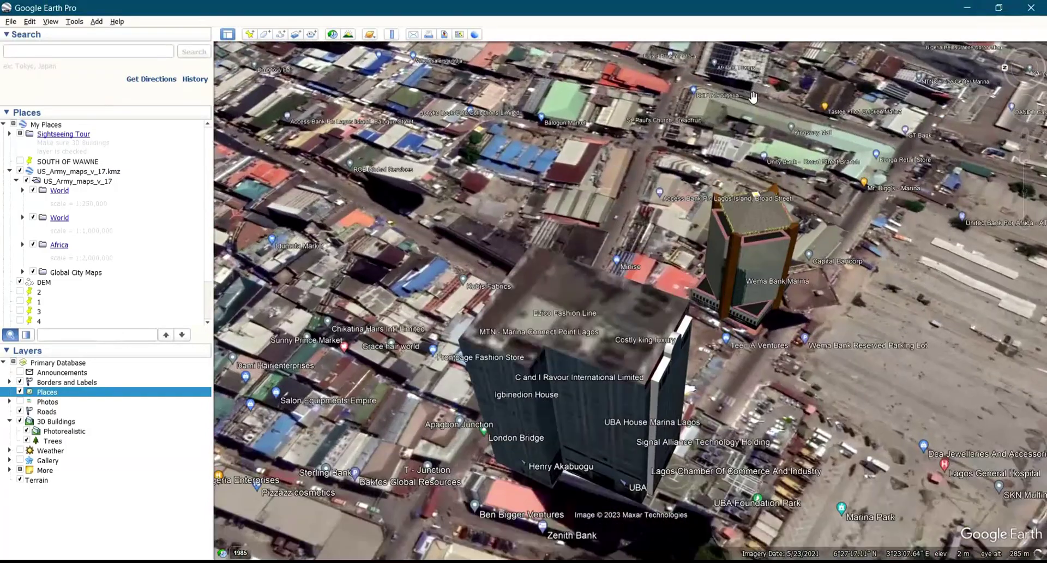
scroll(637, 311, up, 3)
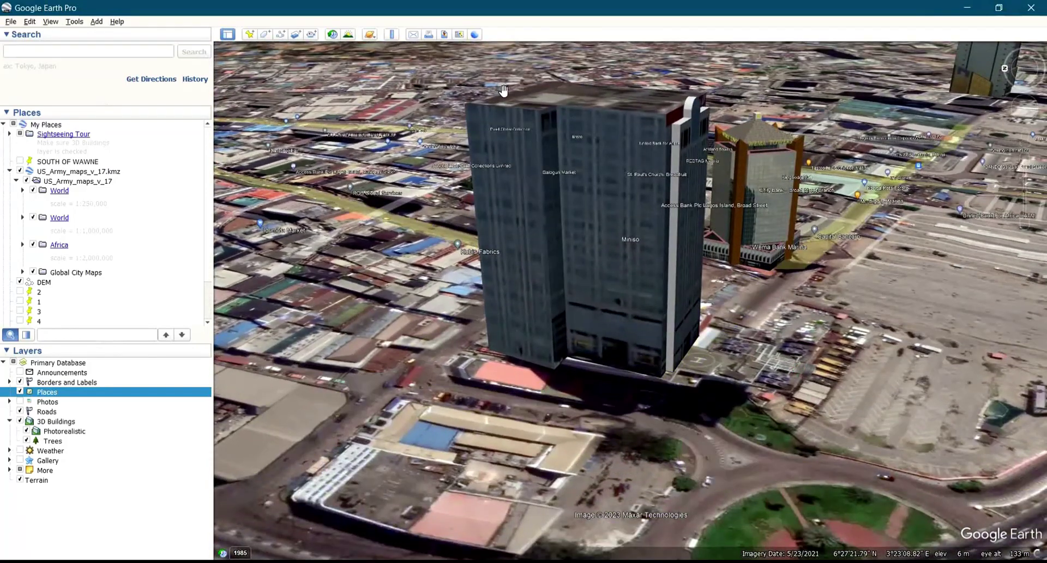
Step: Bring up the Ruler to view its line-measurement options, and close it without measuring anything
click(391, 36)
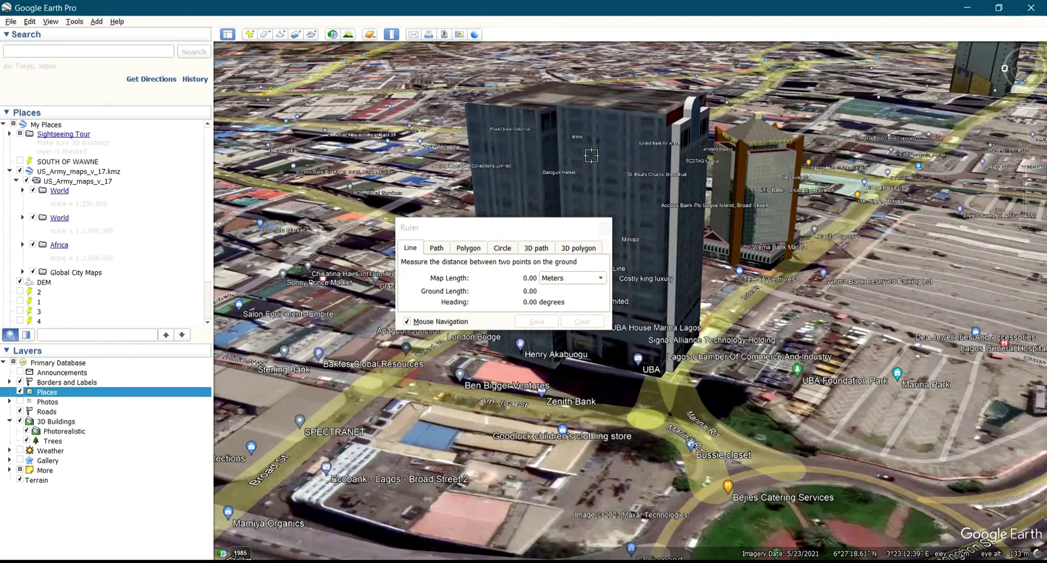
click(606, 228)
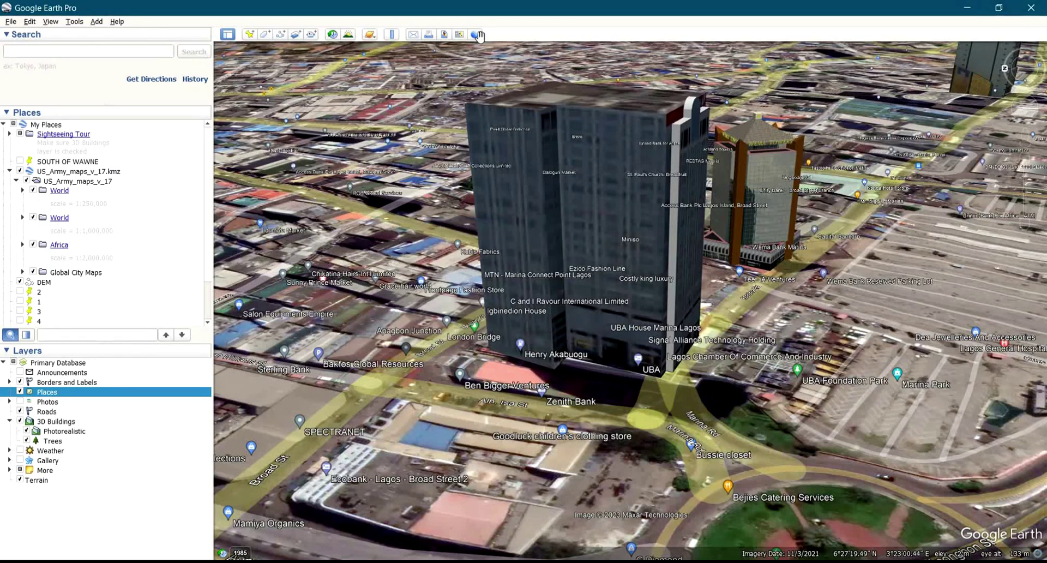